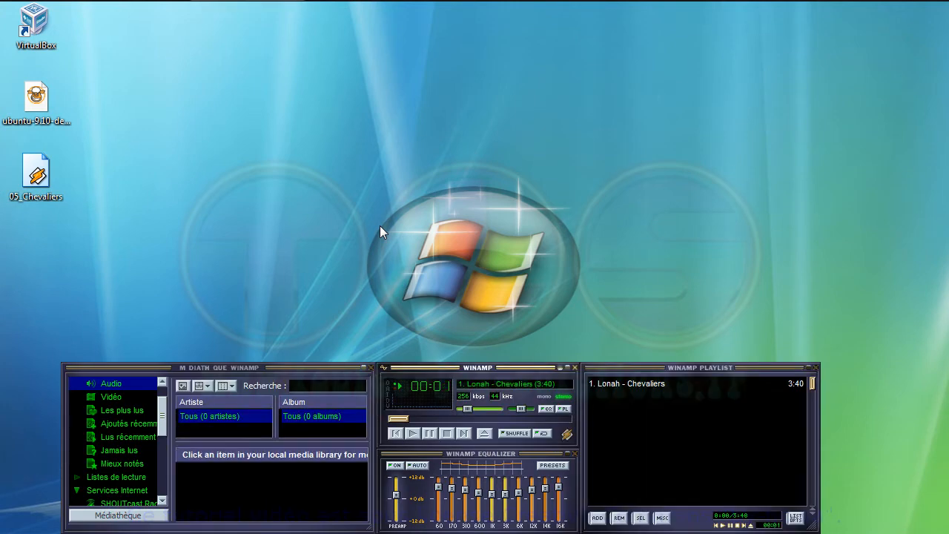
{"action": "left_click", "coordinate": [560, 368]}
{"action": "mouse_move", "coordinate": [125, 6]}
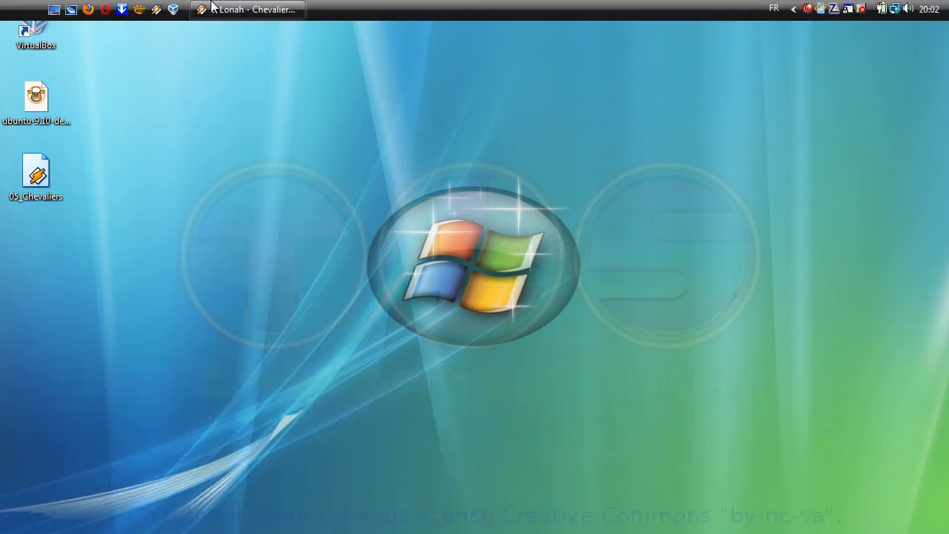
{"action": "left_click", "coordinate": [88, 11]}
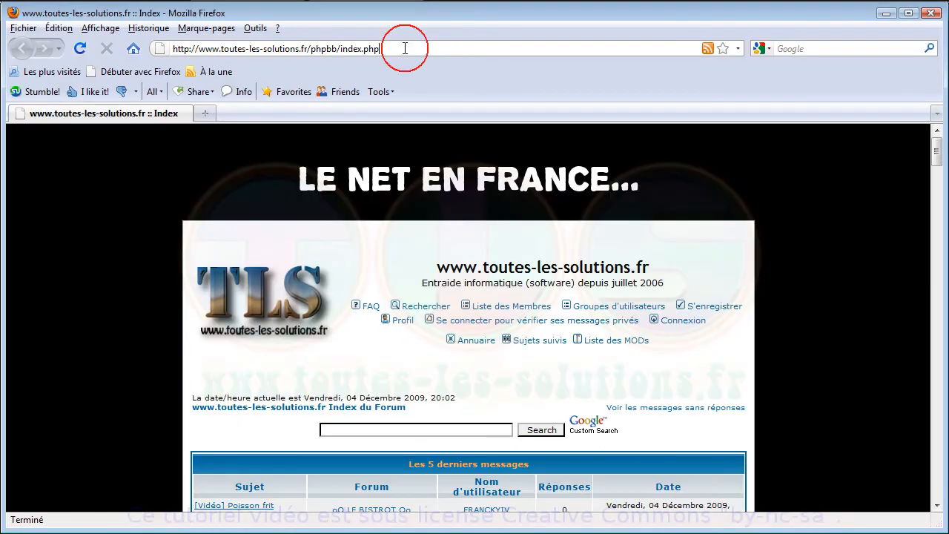
{"action": "left_click", "coordinate": [412, 52]}
{"action": "type", "text": "www.ubuntu-fr.org"}
{"action": "key", "text": "Return"}
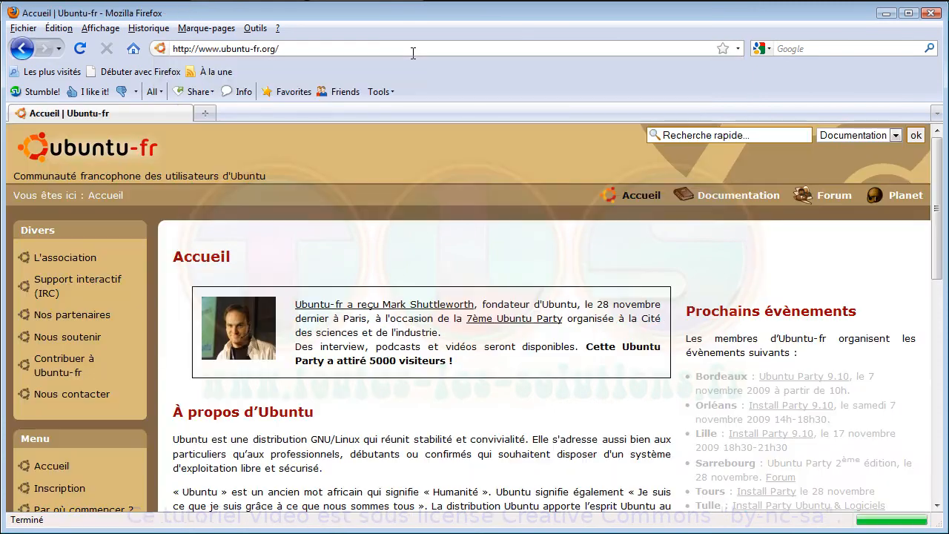
Open the site's Téléchargement page and review the version, computer type and server options in the download form
{"action": "scroll", "coordinate": [240, 289], "scroll_direction": "down", "scroll_amount": 4}
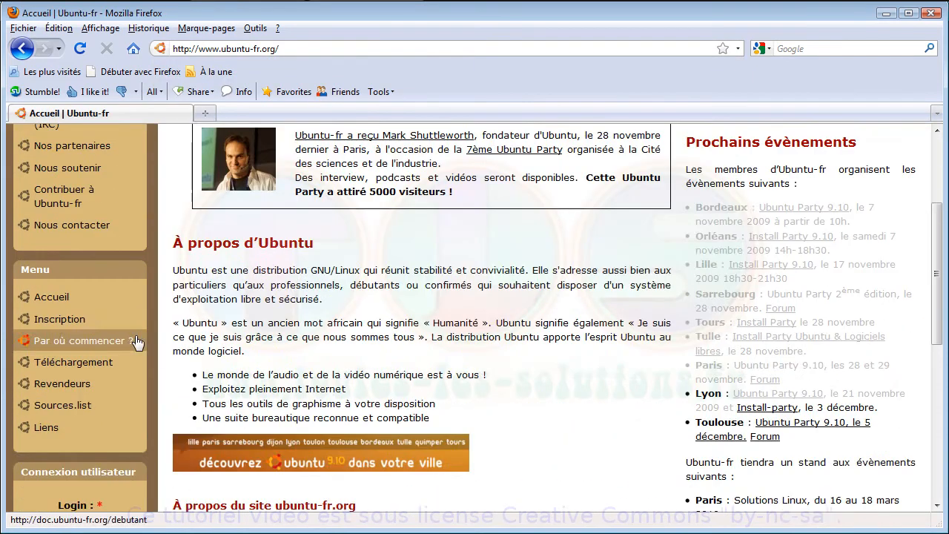
{"action": "left_click", "coordinate": [96, 365]}
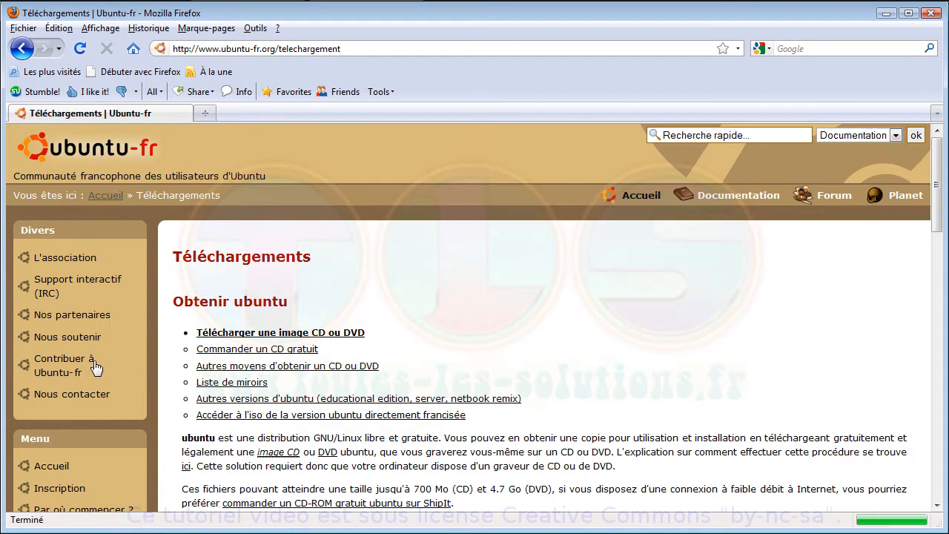
{"action": "scroll", "coordinate": [483, 286], "scroll_direction": "down", "scroll_amount": 12}
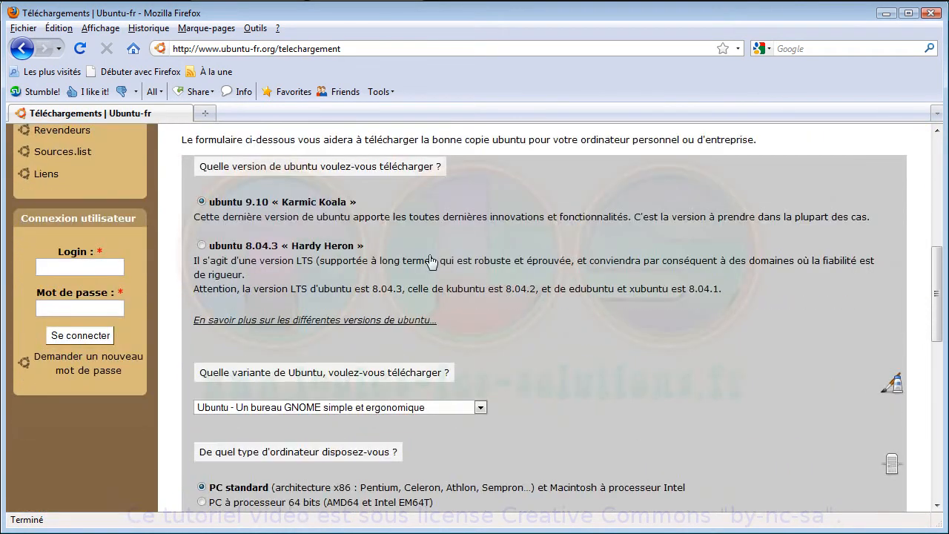
{"action": "scroll", "coordinate": [496, 296], "scroll_direction": "down", "scroll_amount": 2}
{"action": "scroll", "coordinate": [496, 291], "scroll_direction": "down", "scroll_amount": 4}
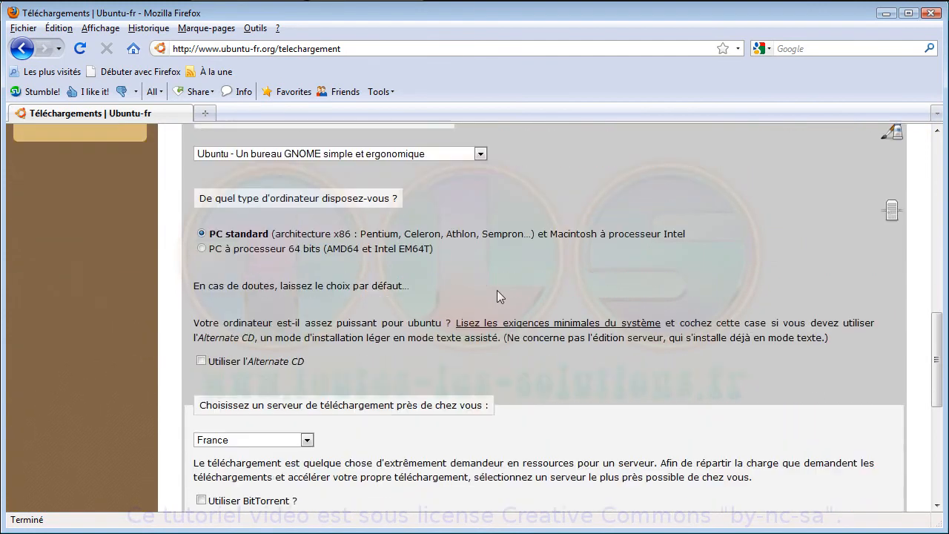
{"action": "scroll", "coordinate": [475, 263], "scroll_direction": "down", "scroll_amount": 6}
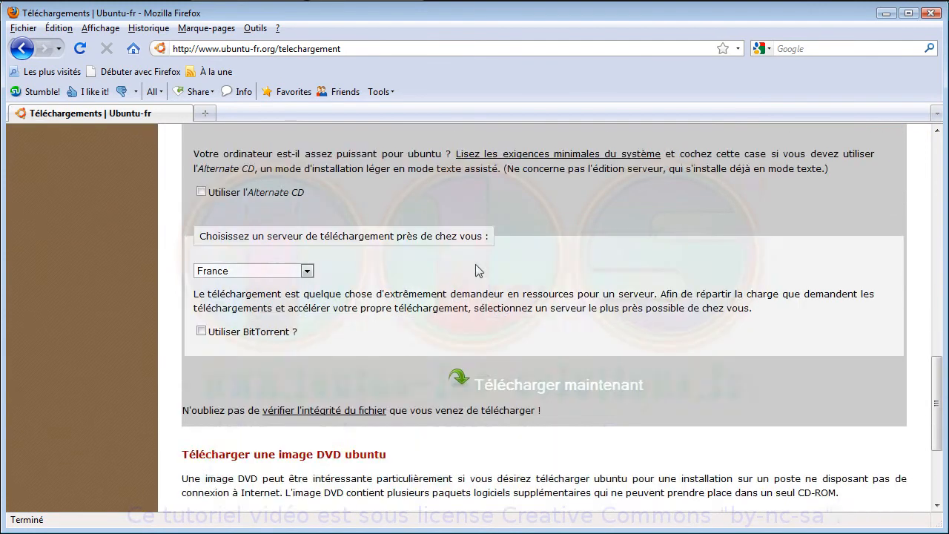
Request the Ubuntu 9.10 download with the Enregistrer le fichier option, cancel it and close the browser
{"action": "left_click", "coordinate": [537, 302]}
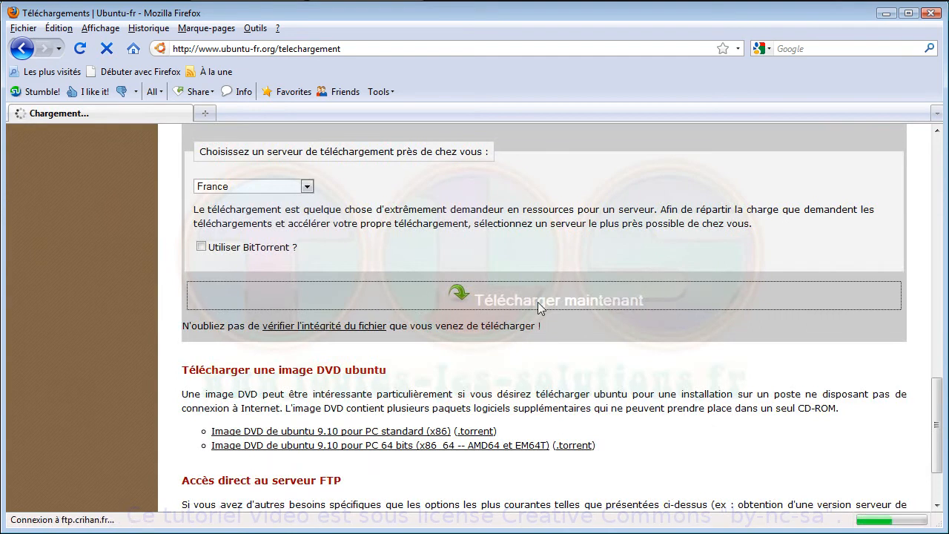
{"action": "left_click", "coordinate": [401, 252]}
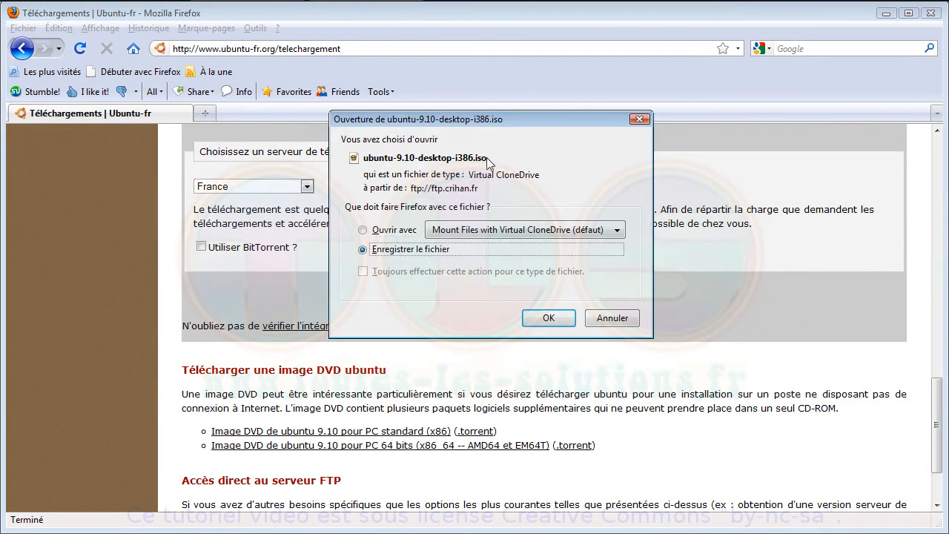
{"action": "left_click", "coordinate": [604, 319]}
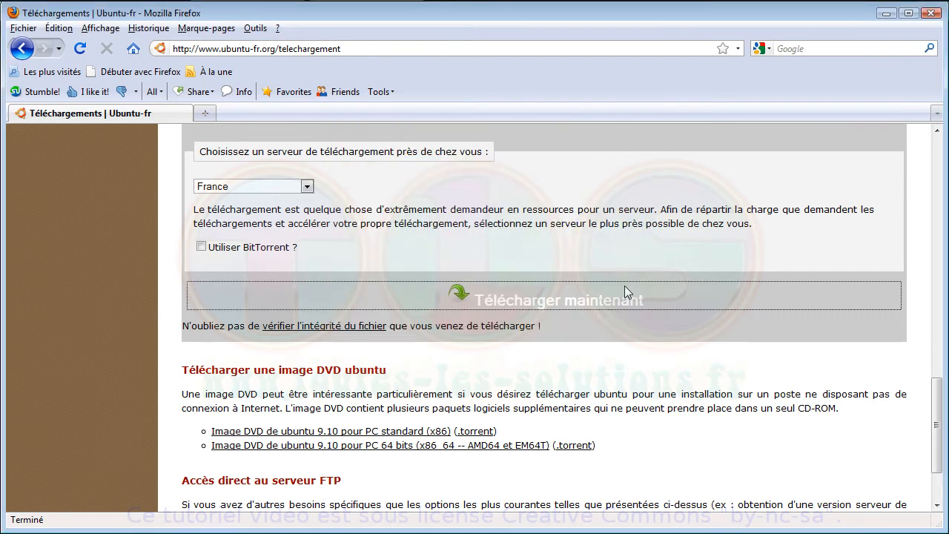
{"action": "left_click", "coordinate": [931, 15]}
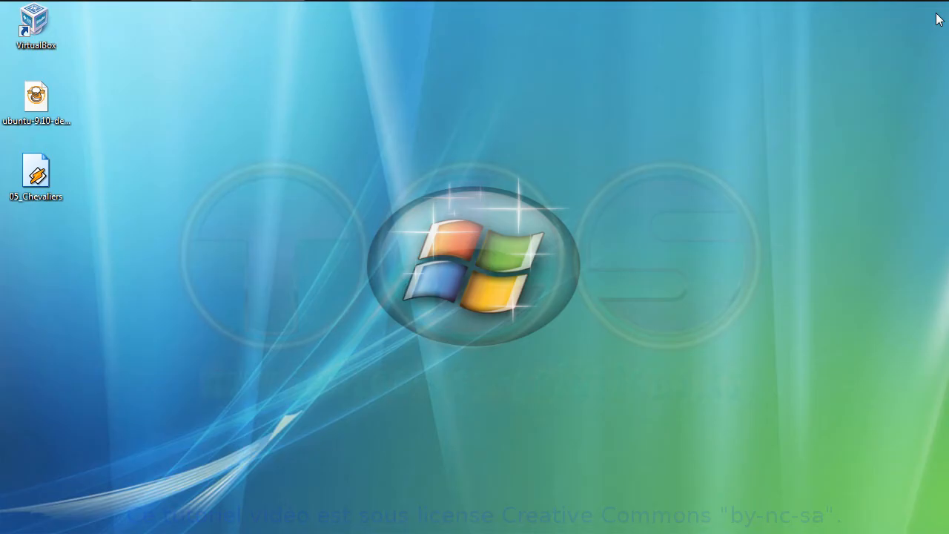
Open VirtualBox and begin a new virtual machine named Ubuntu, with Linux as operating system and Ubuntu as version
{"action": "left_click", "coordinate": [37, 102]}
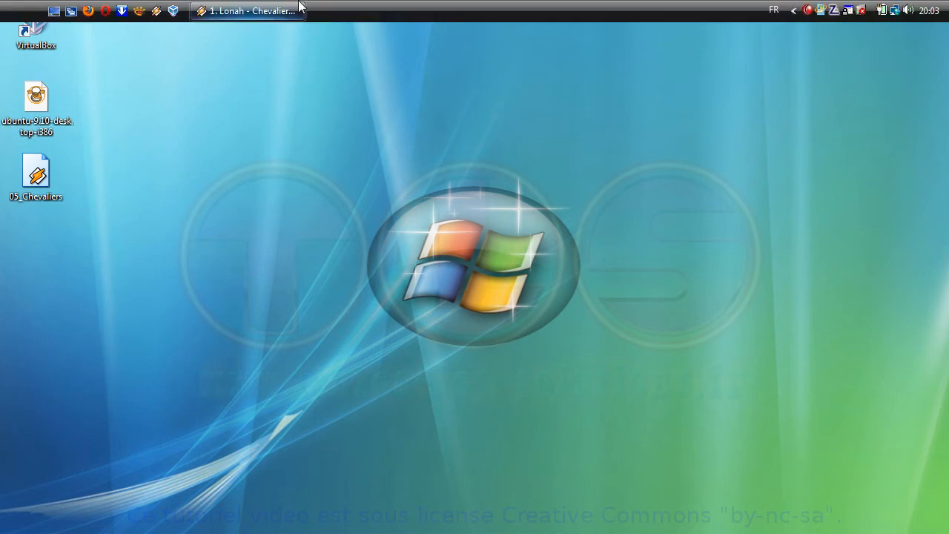
{"action": "double_click", "coordinate": [36, 26]}
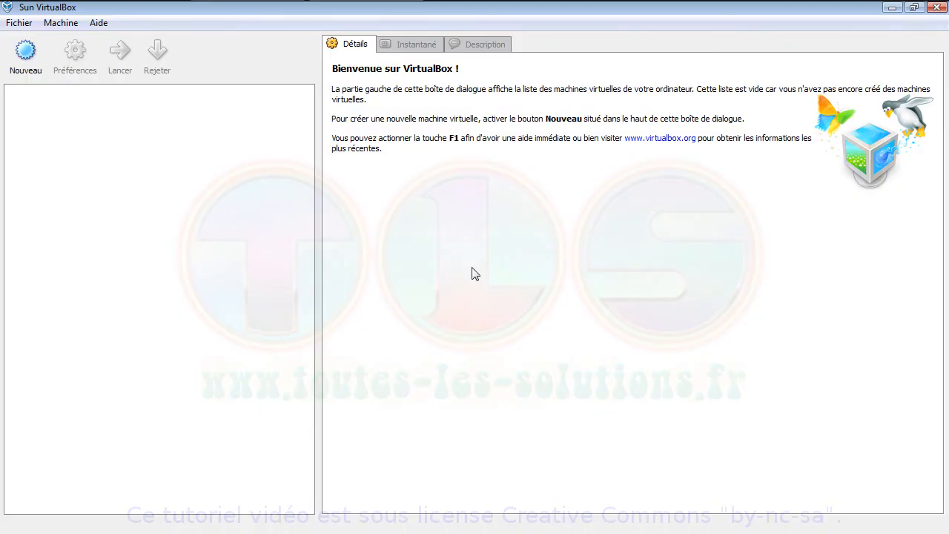
{"action": "left_click", "coordinate": [23, 53]}
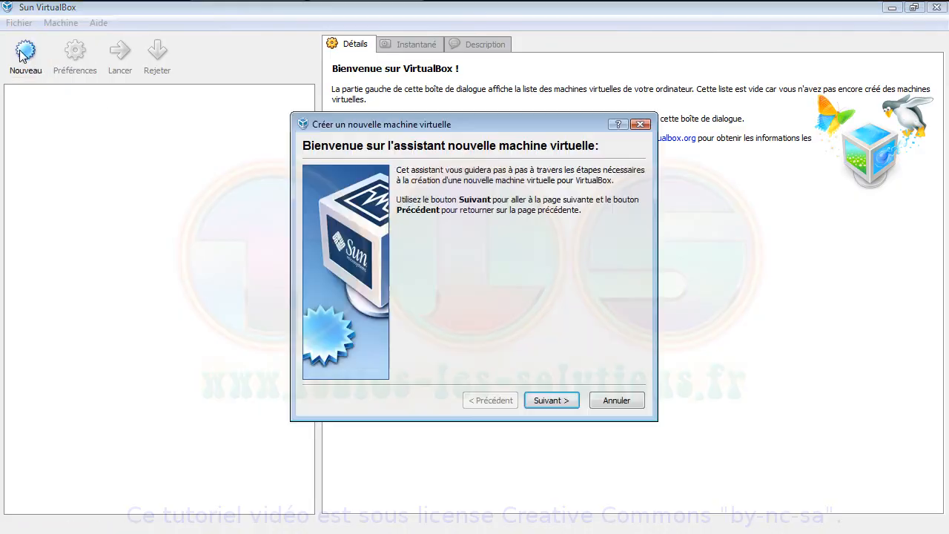
{"action": "left_click", "coordinate": [550, 401]}
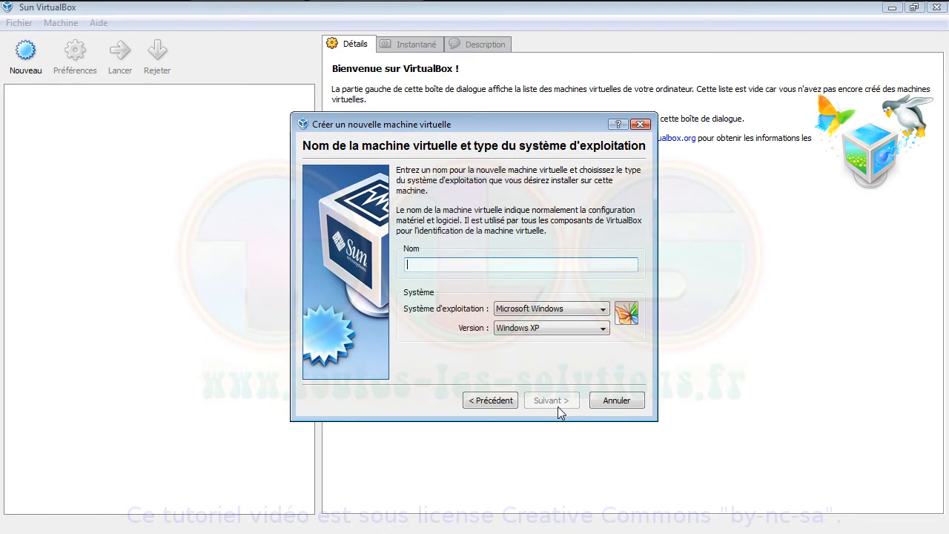
{"action": "type", "text": "Ubuntu"}
{"action": "left_click", "coordinate": [603, 309]}
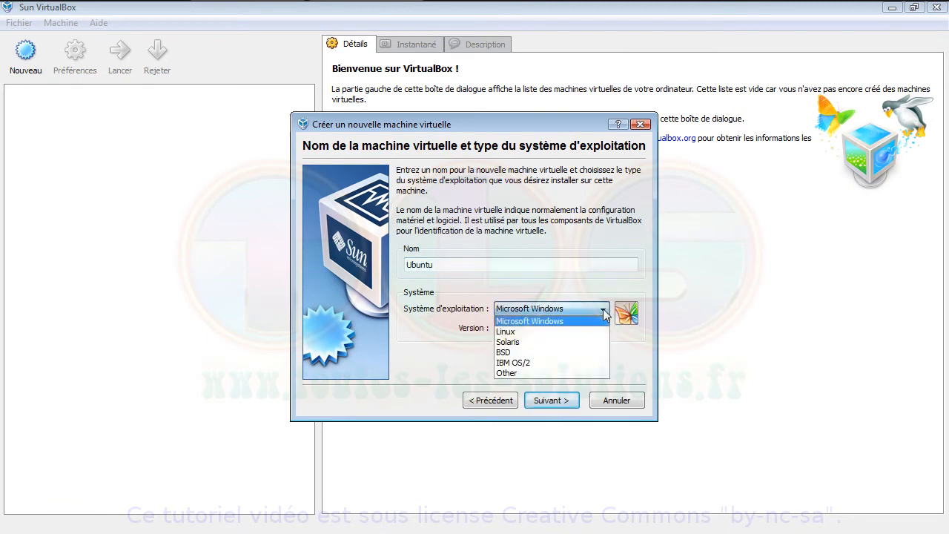
{"action": "left_click", "coordinate": [583, 332]}
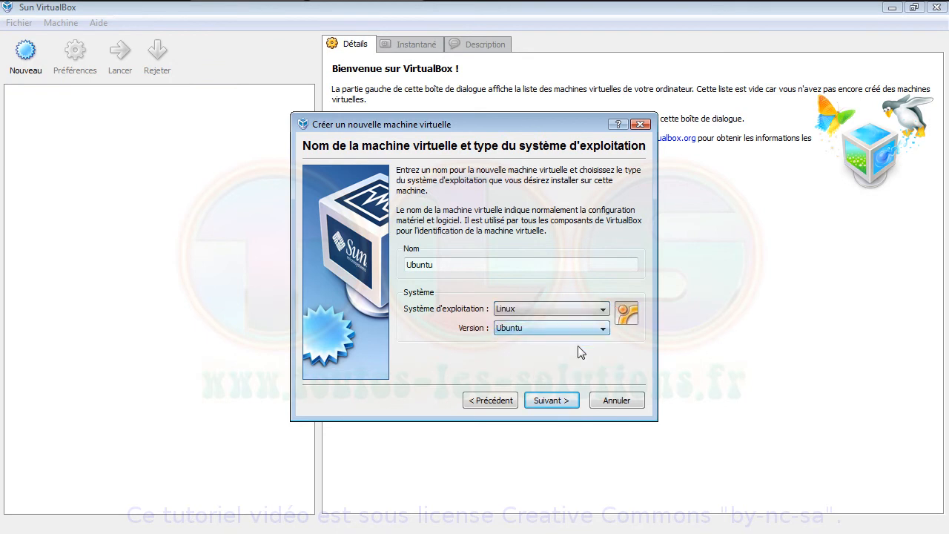
{"action": "left_click", "coordinate": [551, 404]}
Set the new virtual machine's base memory to 512 MB and continue to the virtual hard disk page
{"action": "left_click", "coordinate": [615, 235]}
{"action": "key", "text": "BackSpace"}
{"action": "key", "text": "BackSpace"}
{"action": "key", "text": "BackSpace"}
{"action": "type", "text": "512"}
{"action": "left_click", "coordinate": [562, 398]}
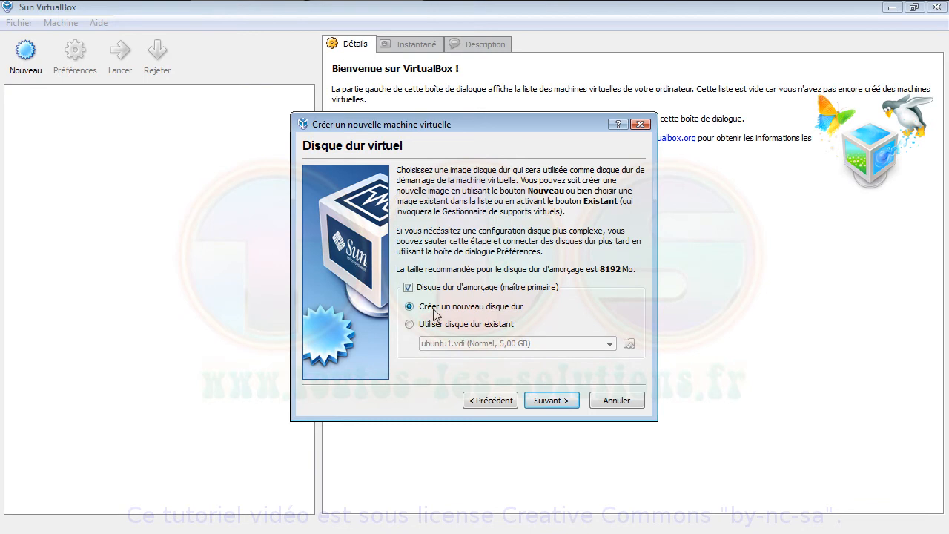
Begin creating a new fixed-size virtual hard disk with a size of 5,00 GB
{"action": "left_click", "coordinate": [549, 400]}
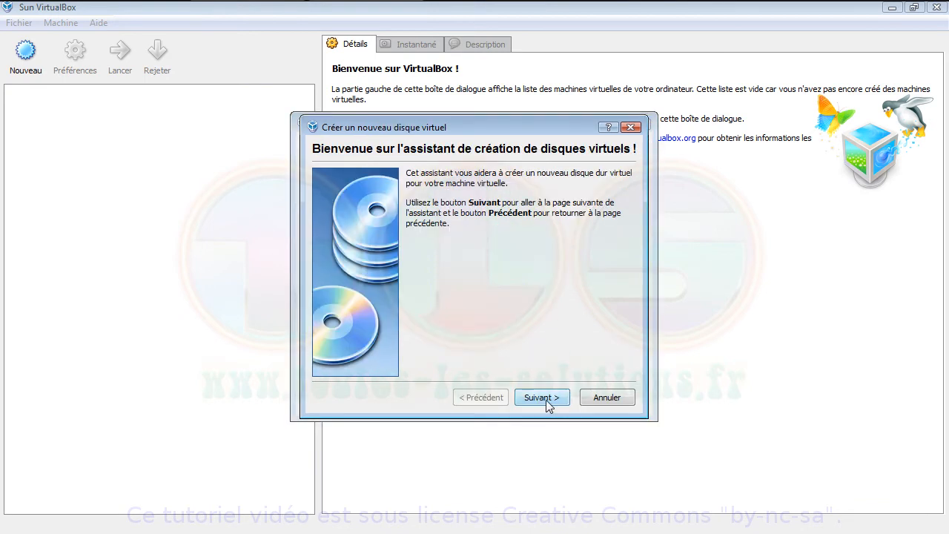
{"action": "left_click", "coordinate": [545, 400]}
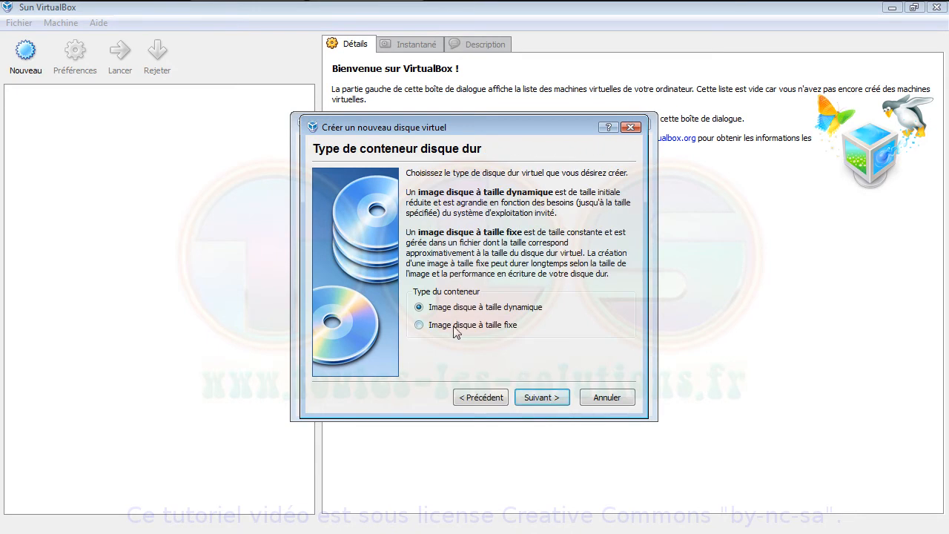
{"action": "left_click", "coordinate": [459, 329]}
{"action": "left_click", "coordinate": [543, 399]}
{"action": "left_click", "coordinate": [601, 316]}
{"action": "key", "text": "BackSpace"}
{"action": "type", "text": "5,00 GB"}
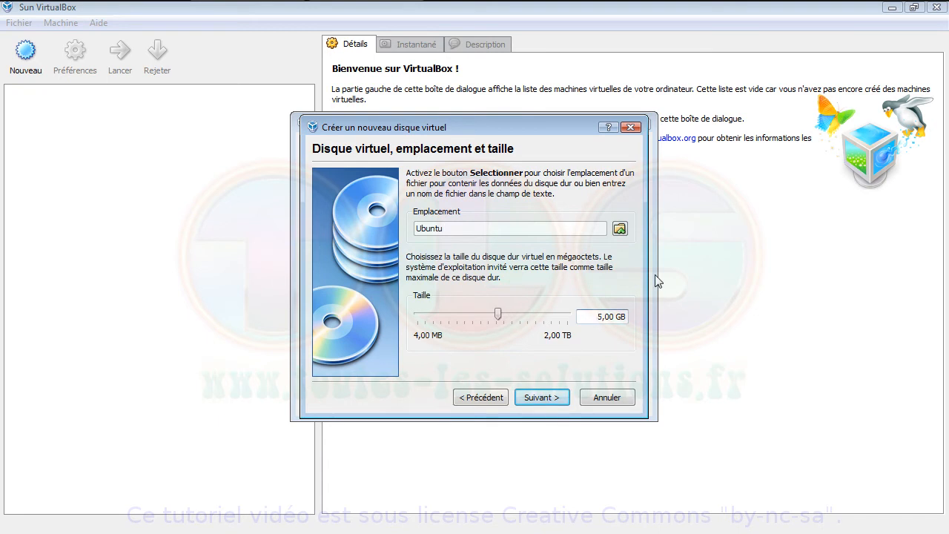
Set the new disk's location to I:\virtualbox\Ubuntu\dur1.vdi, proceed to the summary and cancel the disk creation
{"action": "left_click", "coordinate": [619, 228]}
{"action": "left_click", "coordinate": [522, 80]}
{"action": "left_click_drag", "start_coordinate": [522, 80], "coordinate": [384, 48]}
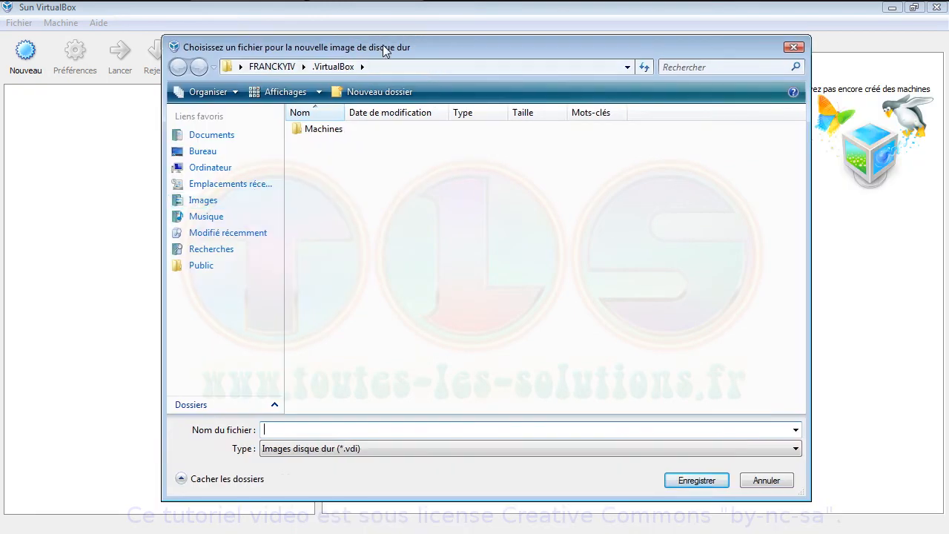
{"action": "left_click", "coordinate": [218, 171]}
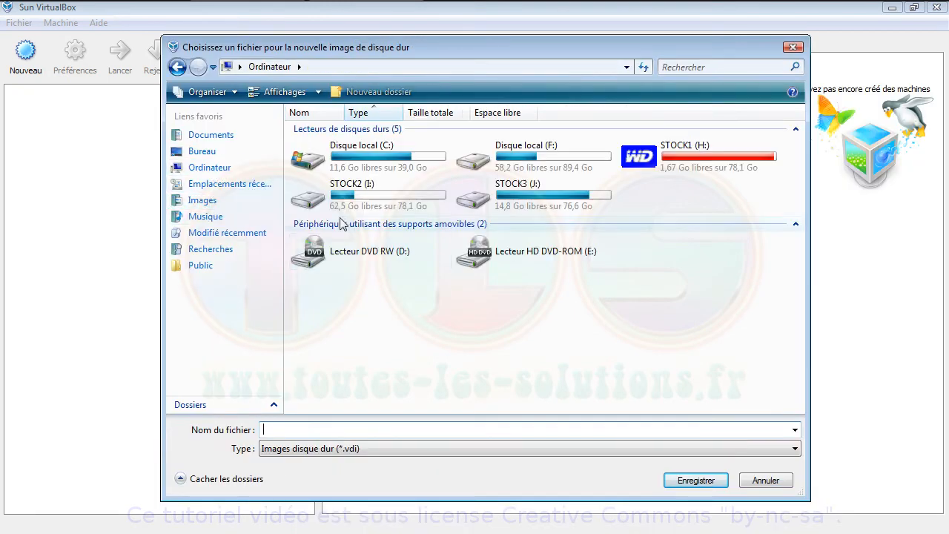
{"action": "double_click", "coordinate": [395, 196]}
{"action": "double_click", "coordinate": [392, 152]}
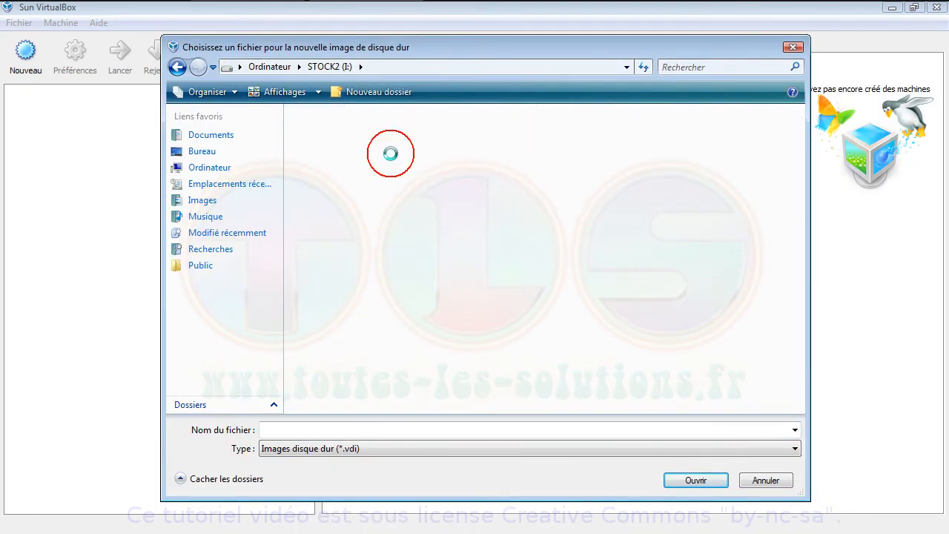
{"action": "double_click", "coordinate": [390, 148]}
{"action": "left_click", "coordinate": [398, 431]}
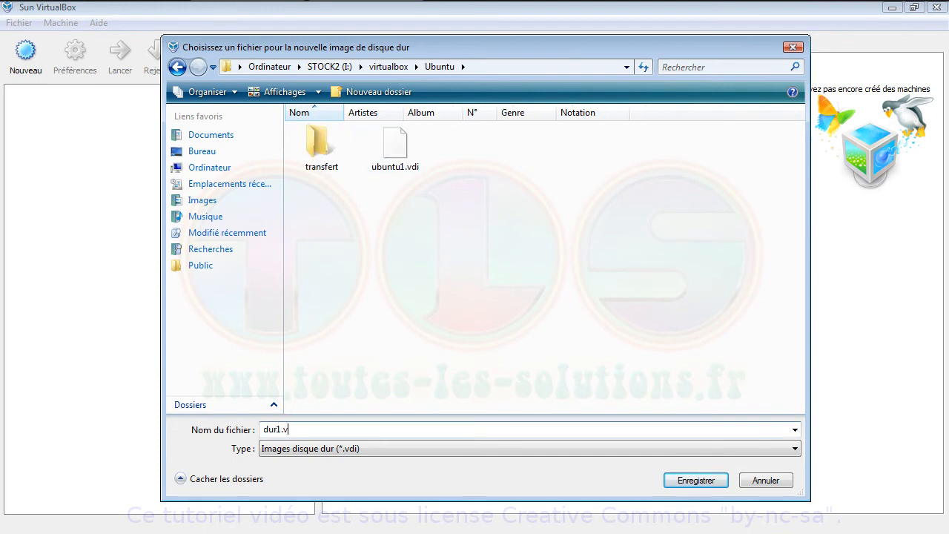
{"action": "key", "text": "Return"}
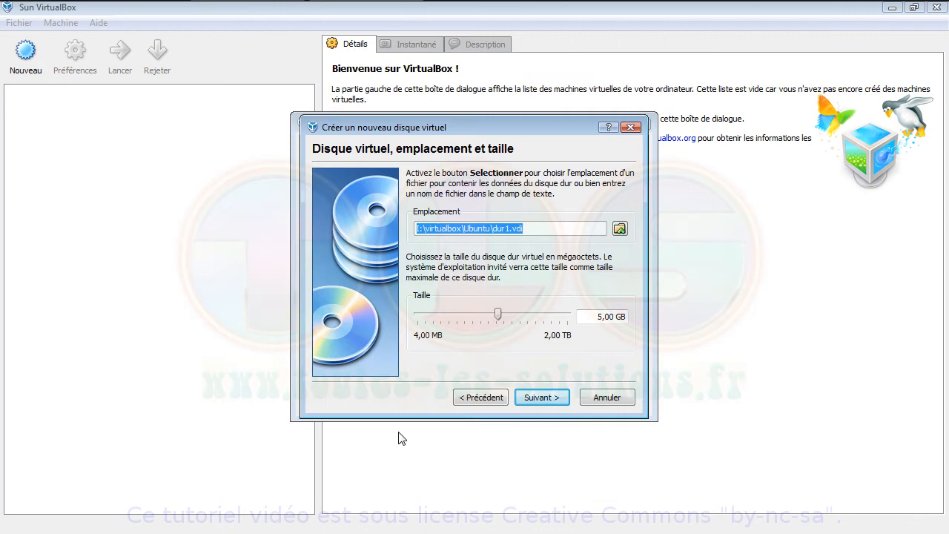
{"action": "left_click", "coordinate": [541, 398]}
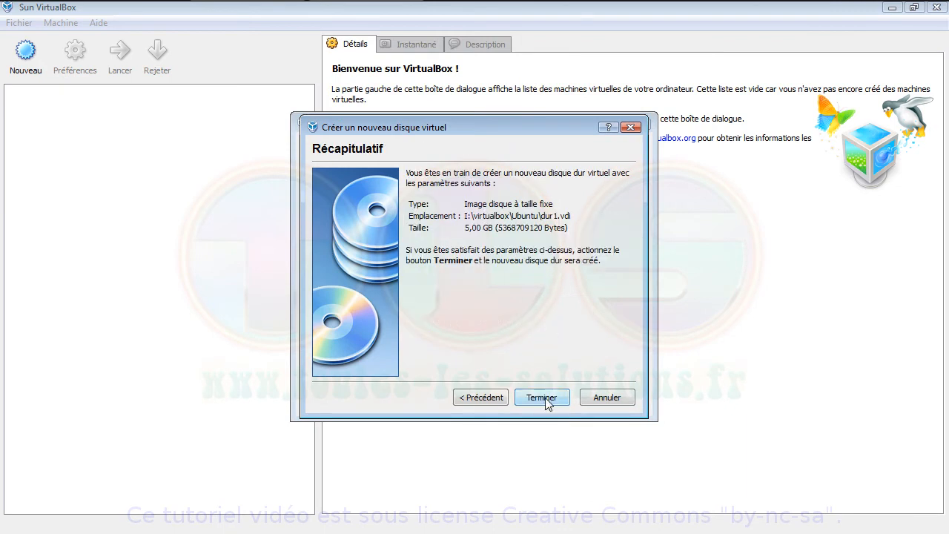
{"action": "left_click", "coordinate": [612, 397]}
Use the existing hard disk ubuntu1.vdi as the boot disk and finish creating the virtual machine
{"action": "left_click", "coordinate": [474, 326]}
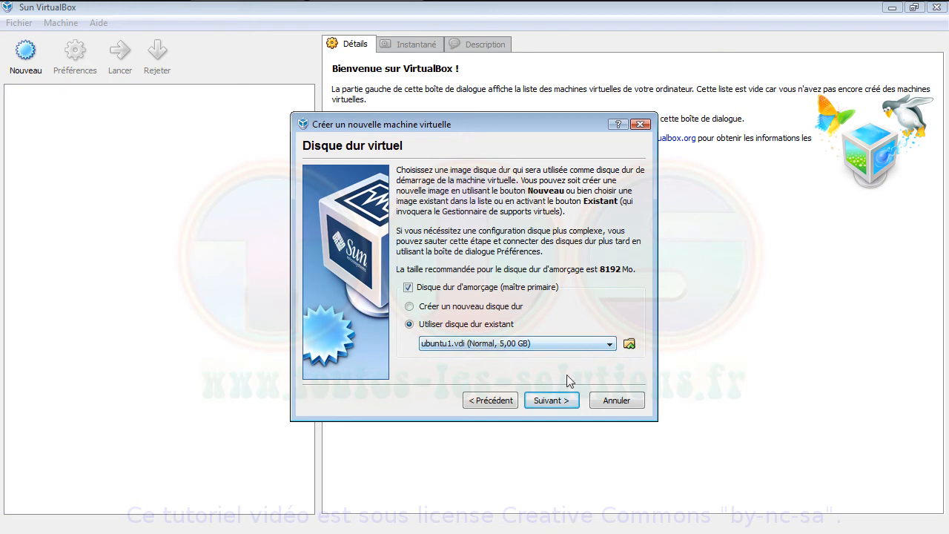
{"action": "left_click", "coordinate": [561, 405]}
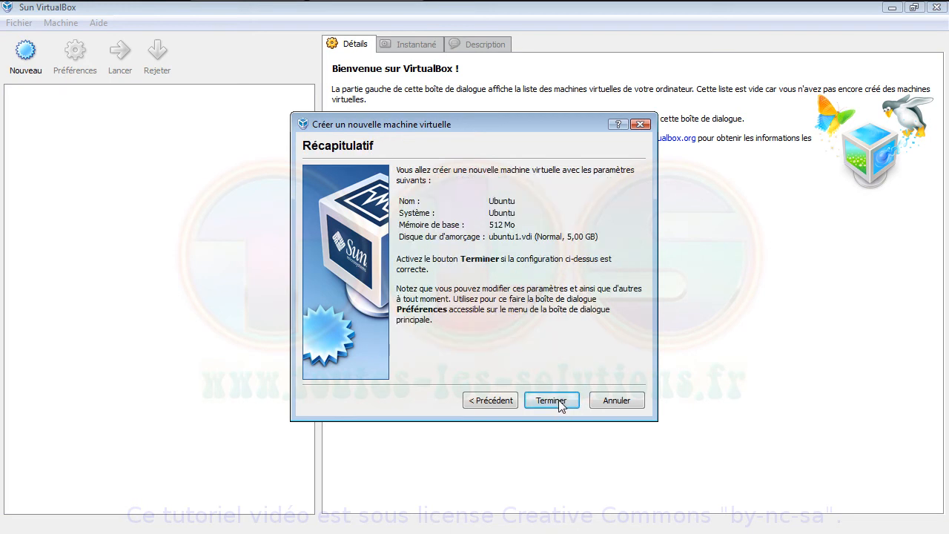
{"action": "left_click", "coordinate": [557, 402]}
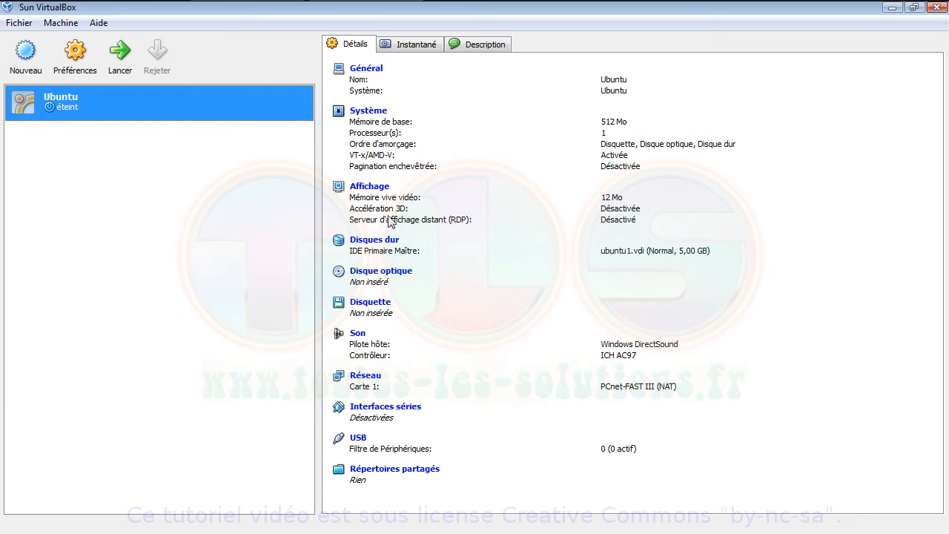
In the Ubuntu machine's display settings, set the video memory to 128 MB and enable 3D acceleration
{"action": "left_click", "coordinate": [376, 193]}
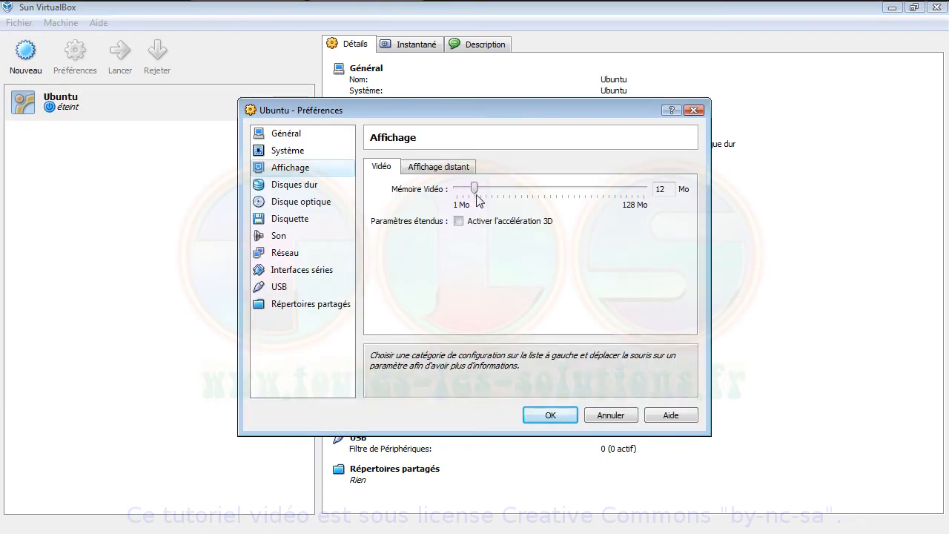
{"action": "left_click_drag", "start_coordinate": [475, 191], "coordinate": [651, 190]}
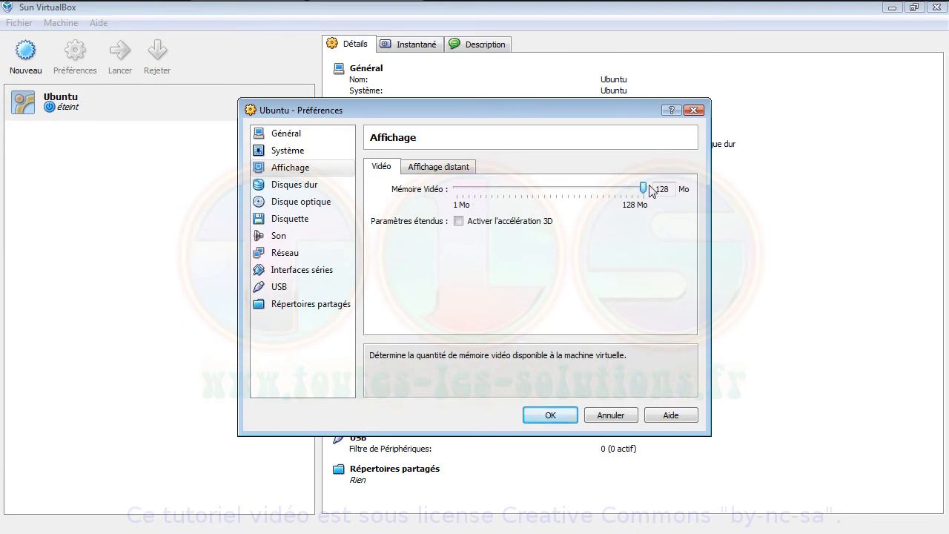
{"action": "left_click", "coordinate": [458, 222]}
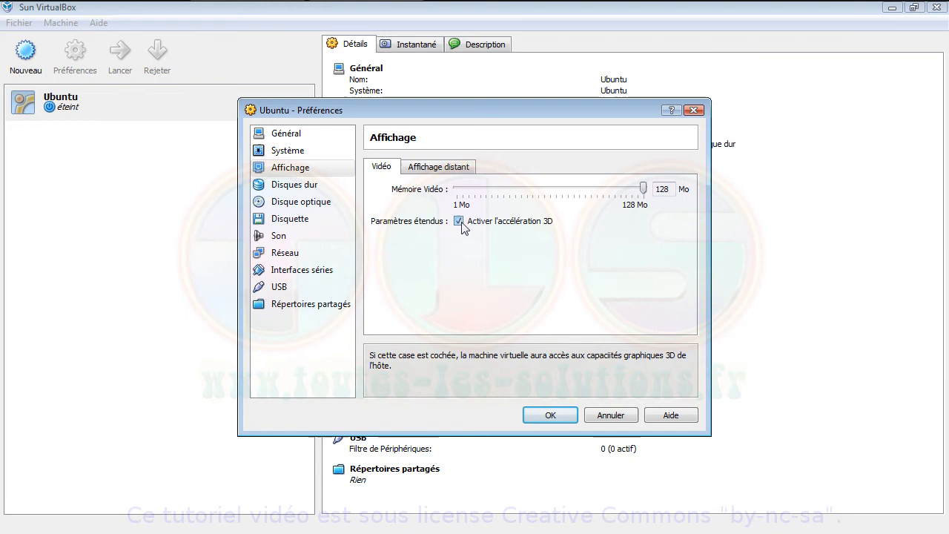
{"action": "left_click", "coordinate": [553, 415]}
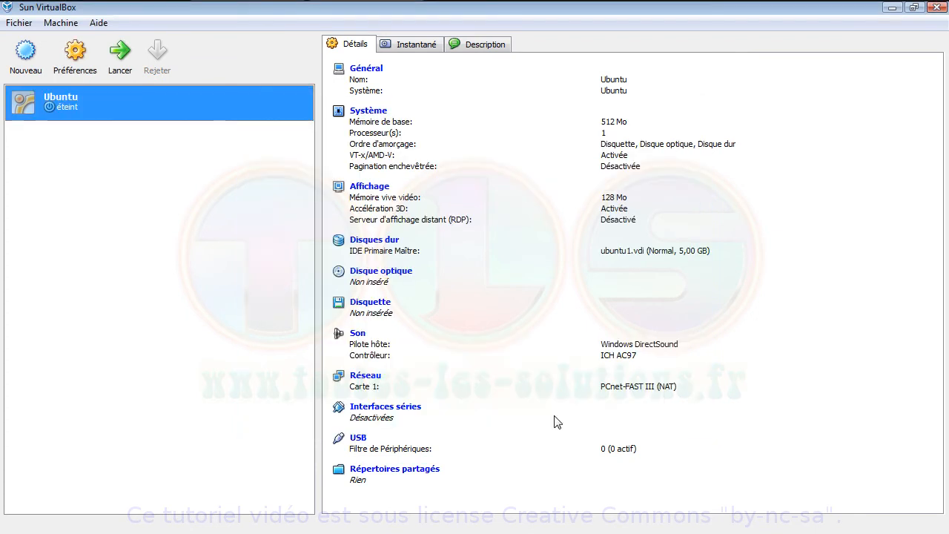
In the Ubuntu machine's optical disc settings, enable inserting a disc with an ISO image file as its source
{"action": "left_click", "coordinate": [387, 273]}
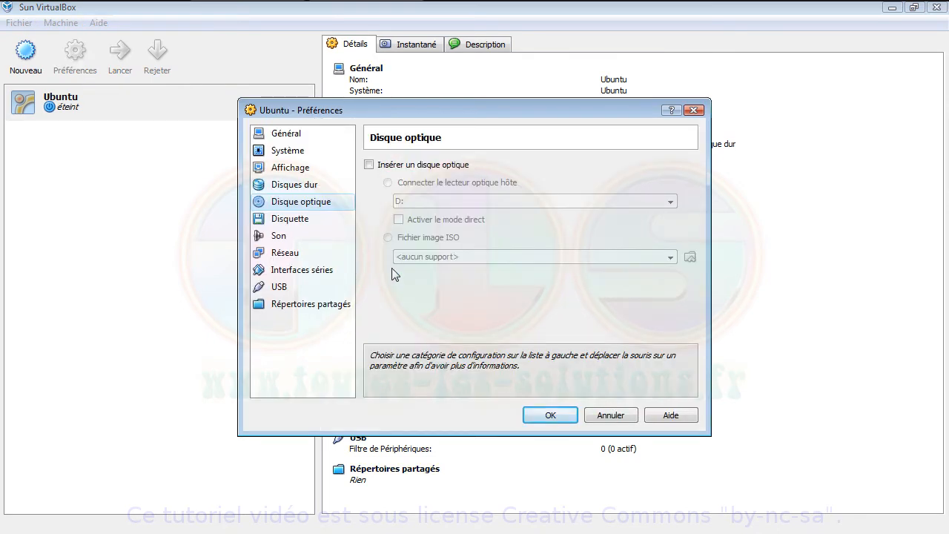
{"action": "left_click", "coordinate": [405, 166]}
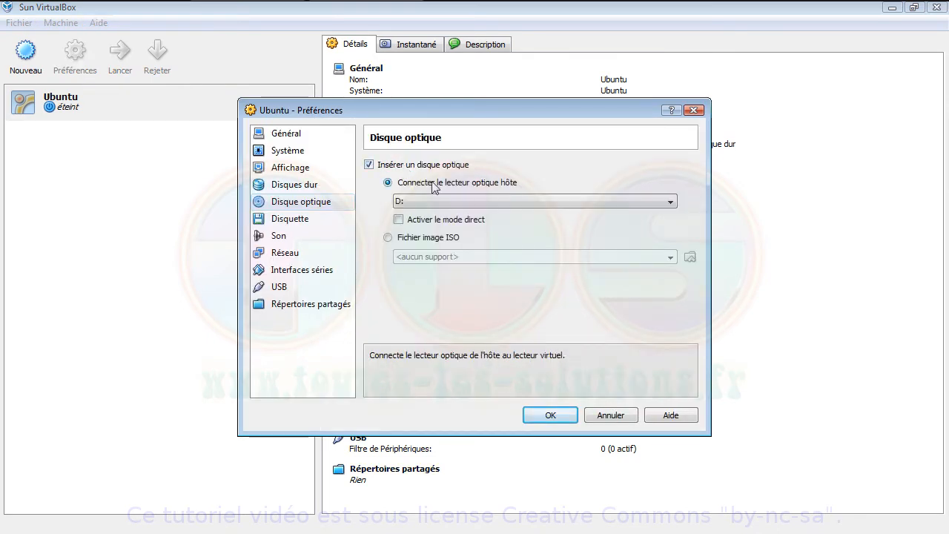
{"action": "left_click", "coordinate": [434, 238]}
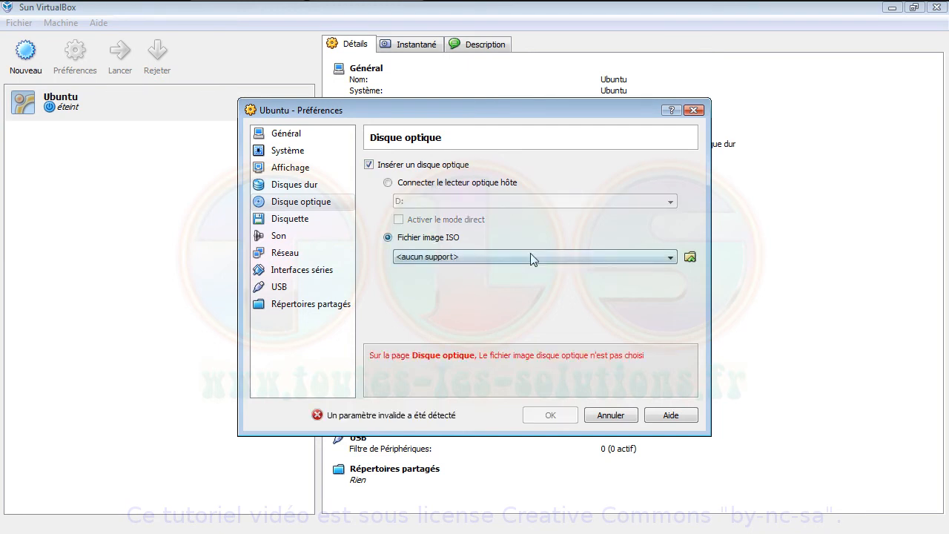
Add ubuntu-9.10-desktop-i386.iso from the desktop to the virtual optical images and assign it as the machine's disc
{"action": "left_click", "coordinate": [689, 256]}
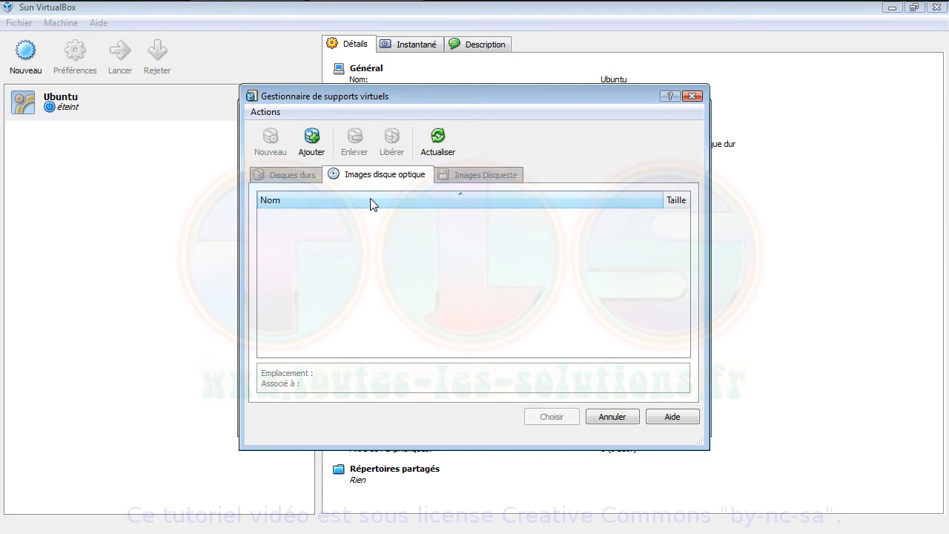
{"action": "left_click", "coordinate": [311, 139]}
{"action": "left_click", "coordinate": [505, 135]}
{"action": "left_click", "coordinate": [400, 166]}
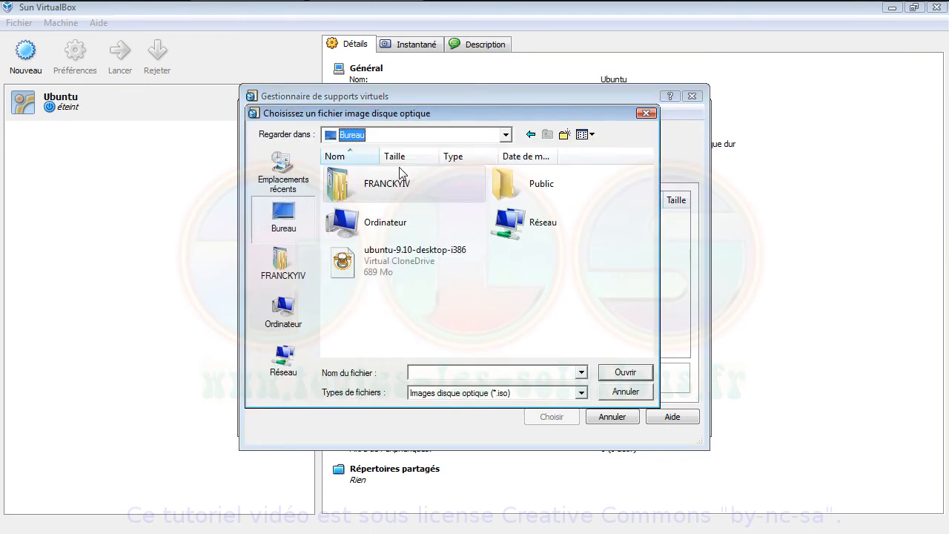
{"action": "left_click", "coordinate": [400, 266]}
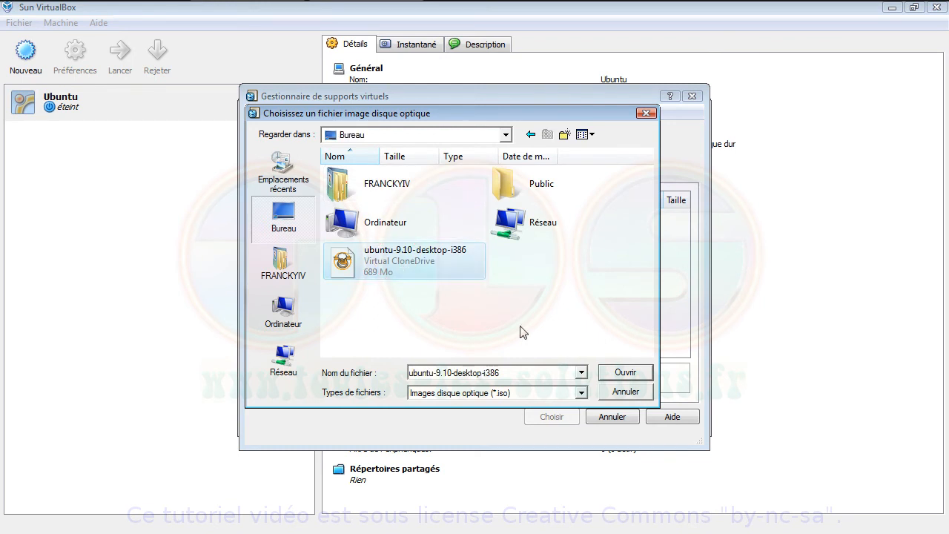
{"action": "left_click", "coordinate": [615, 376]}
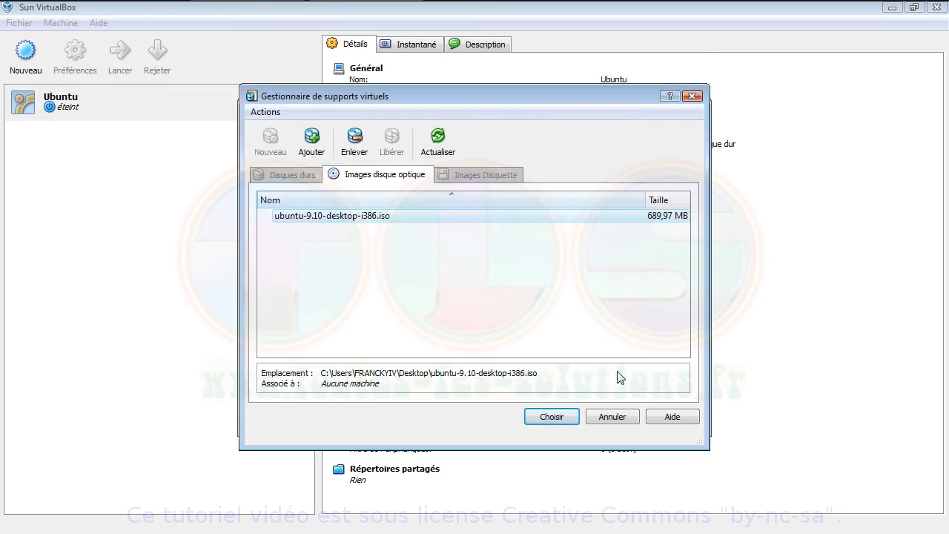
{"action": "left_click", "coordinate": [559, 419]}
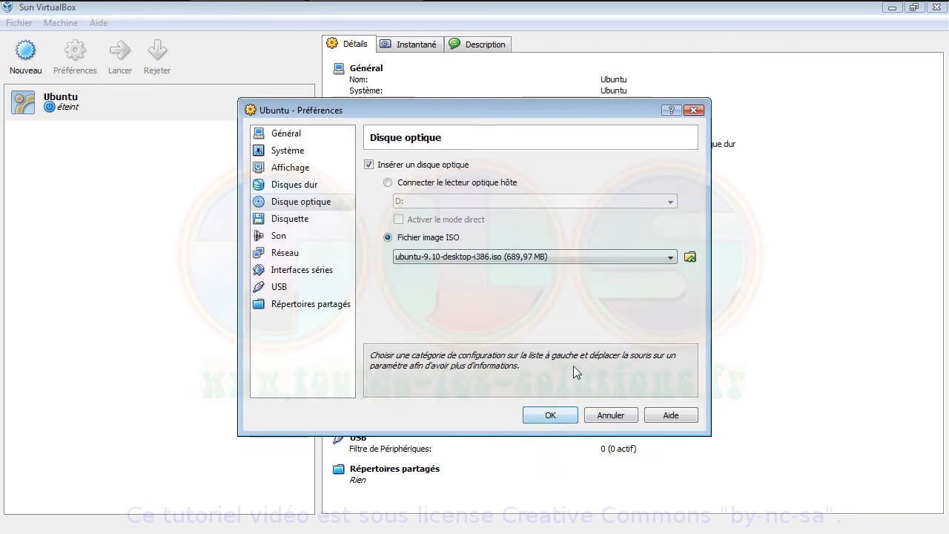
{"action": "left_click", "coordinate": [550, 415]}
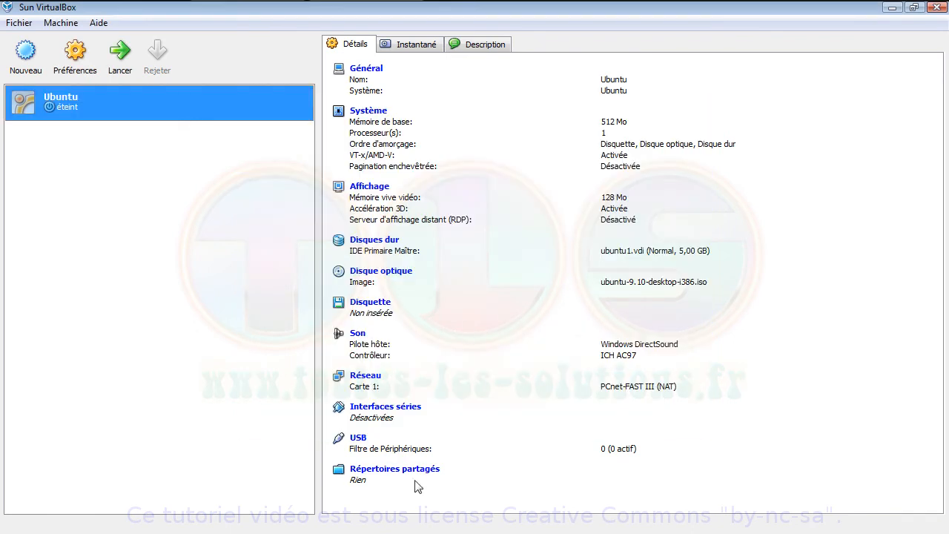
Add the folder I:\virtualbox\Ubuntu\transfert to the Ubuntu machine as a shared folder with full access
{"action": "left_click", "coordinate": [416, 475]}
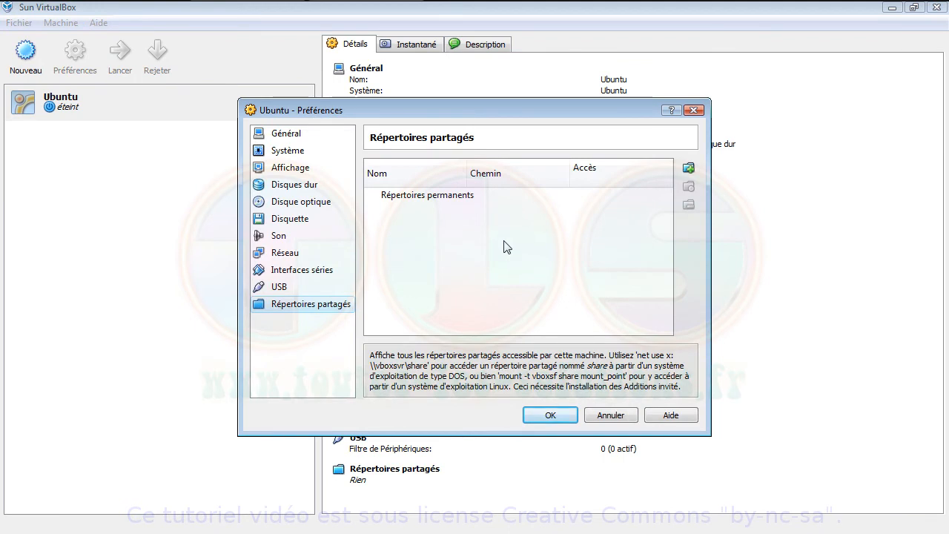
{"action": "left_click", "coordinate": [686, 168]}
{"action": "left_click", "coordinate": [584, 229]}
{"action": "left_click", "coordinate": [555, 253]}
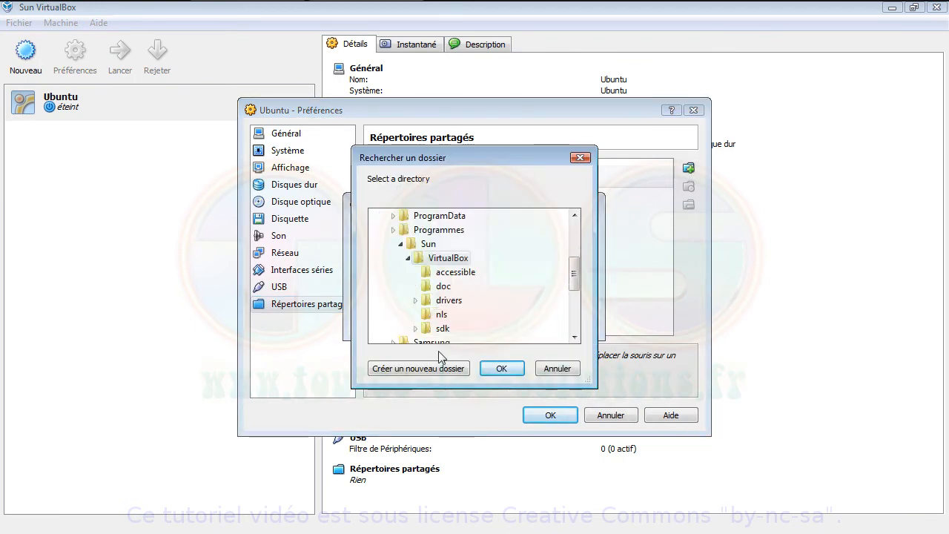
{"action": "left_click_drag", "start_coordinate": [575, 269], "coordinate": [575, 312]}
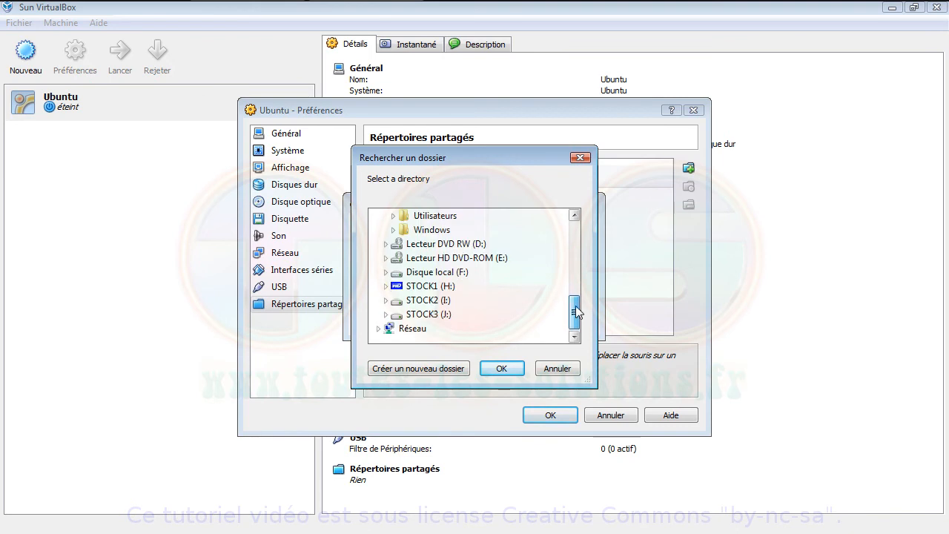
{"action": "double_click", "coordinate": [430, 301]}
{"action": "double_click", "coordinate": [432, 328]}
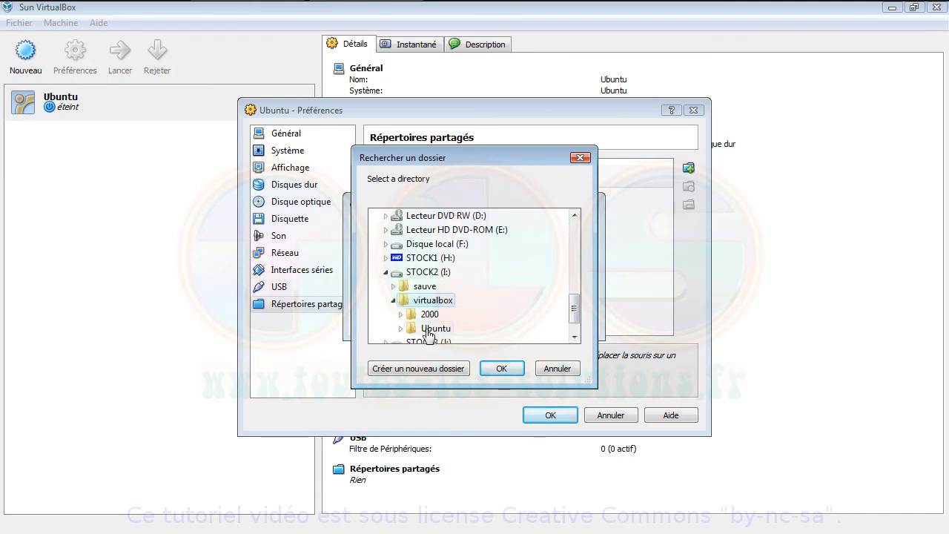
{"action": "double_click", "coordinate": [436, 328]}
{"action": "left_click", "coordinate": [445, 330]}
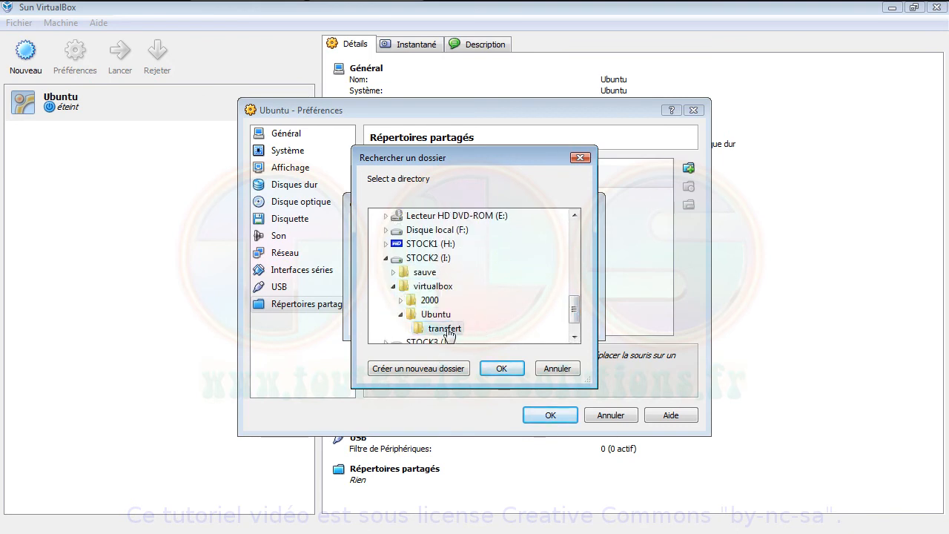
{"action": "left_click", "coordinate": [497, 368]}
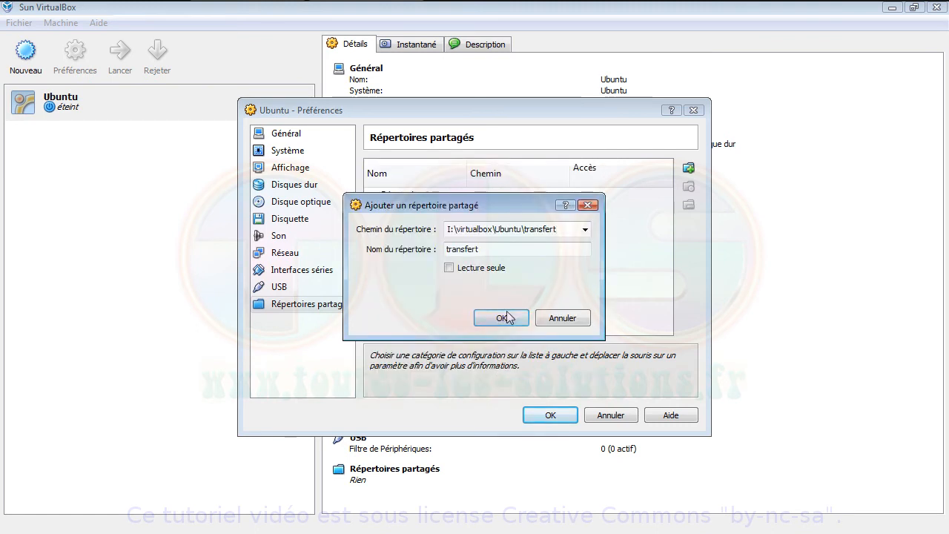
{"action": "left_click", "coordinate": [499, 317]}
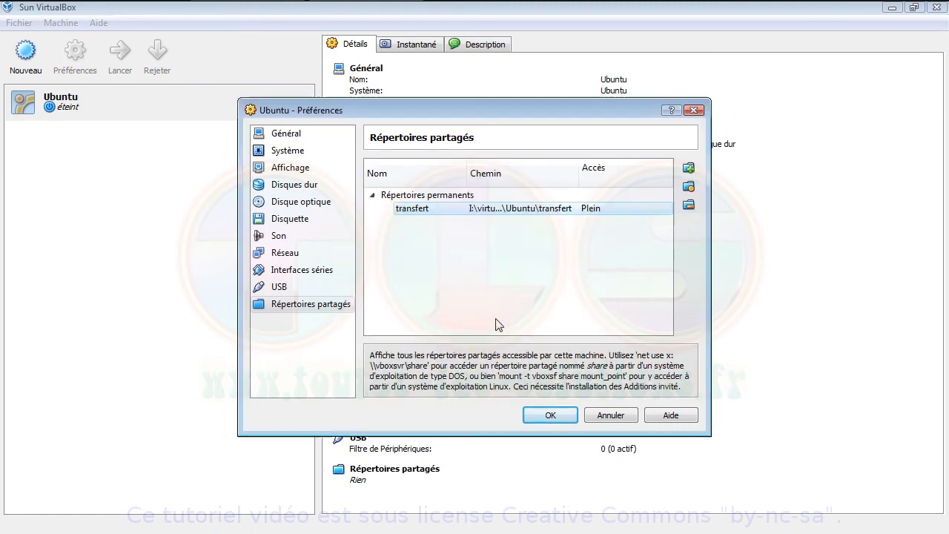
{"action": "left_click", "coordinate": [549, 418]}
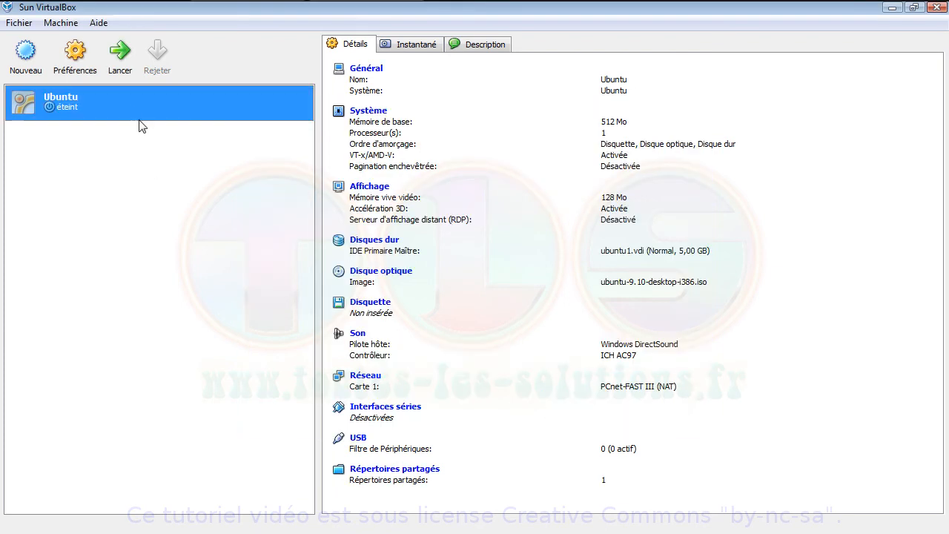
Start the Ubuntu virtual machine and choose Français as the boot menu language
{"action": "double_click", "coordinate": [124, 104]}
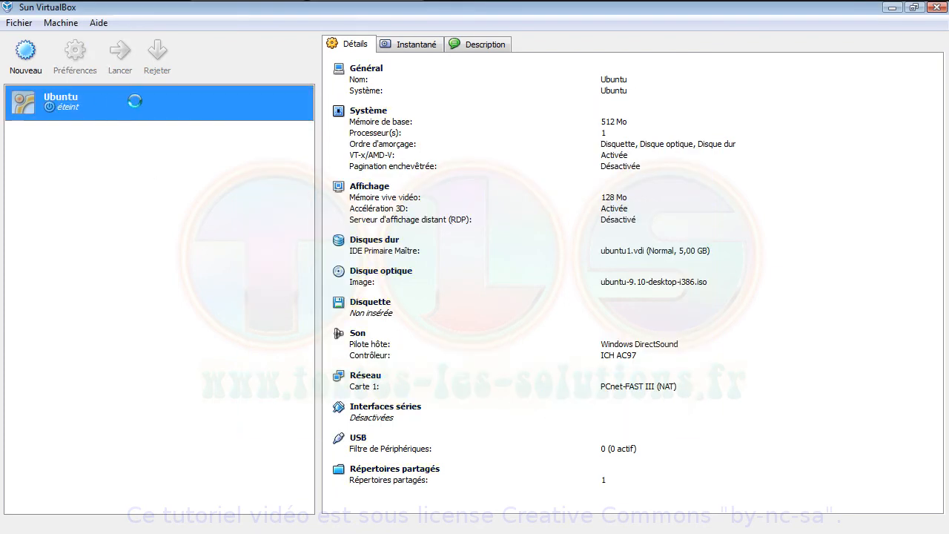
{"action": "left_click_drag", "start_coordinate": [505, 68], "coordinate": [515, 73]}
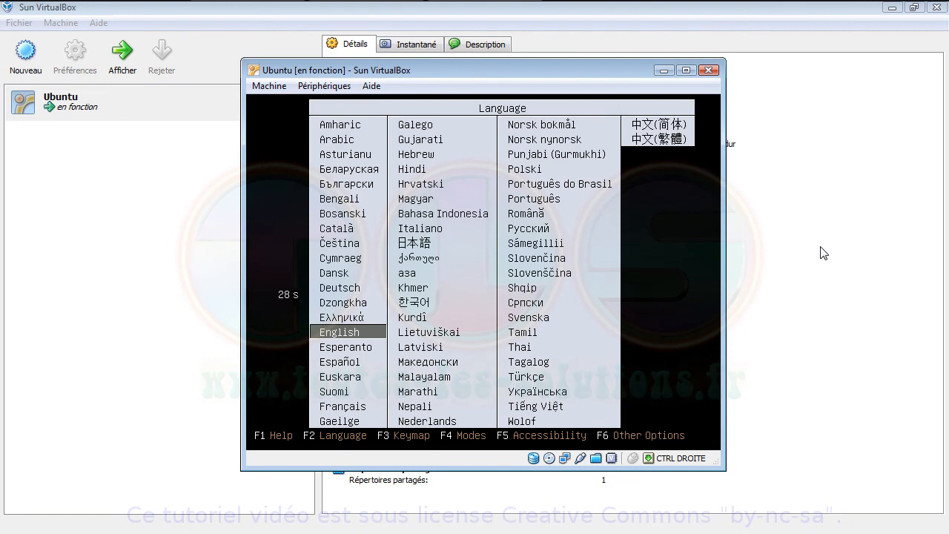
{"action": "key", "text": "Down"}
{"action": "key", "text": "Down"}
{"action": "key", "text": "Down"}
{"action": "key", "text": "Down"}
{"action": "key", "text": "Down"}
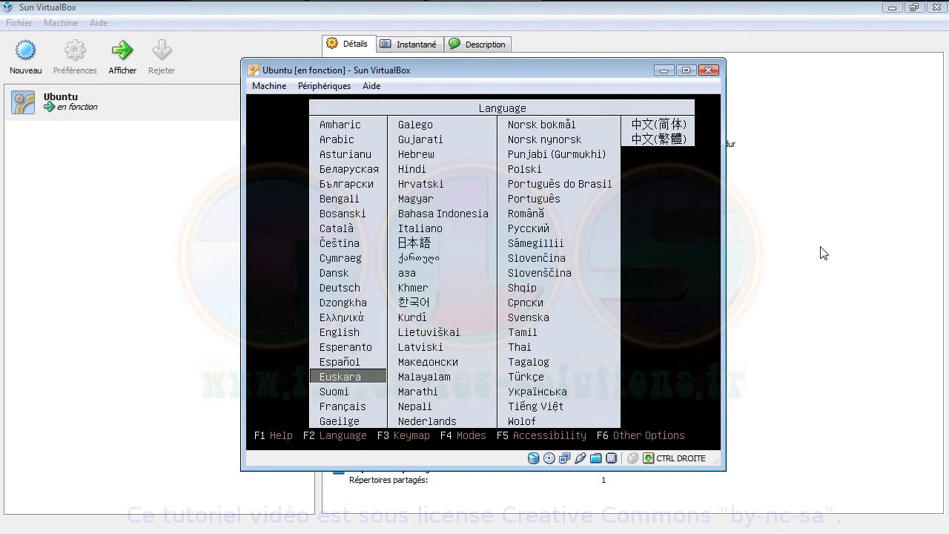
{"action": "key", "text": "Return"}
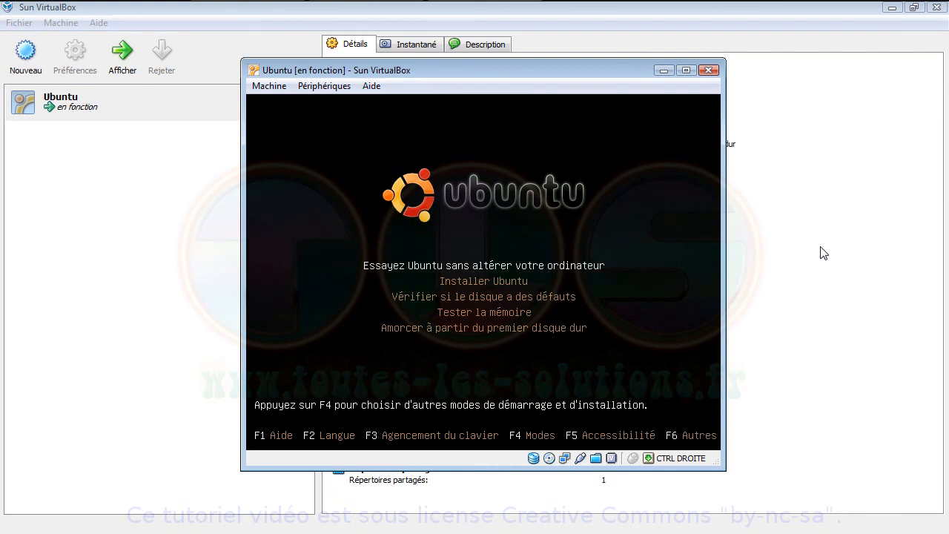
Launch the Installer Ubuntu option from the boot menu
{"action": "key", "text": "Down"}
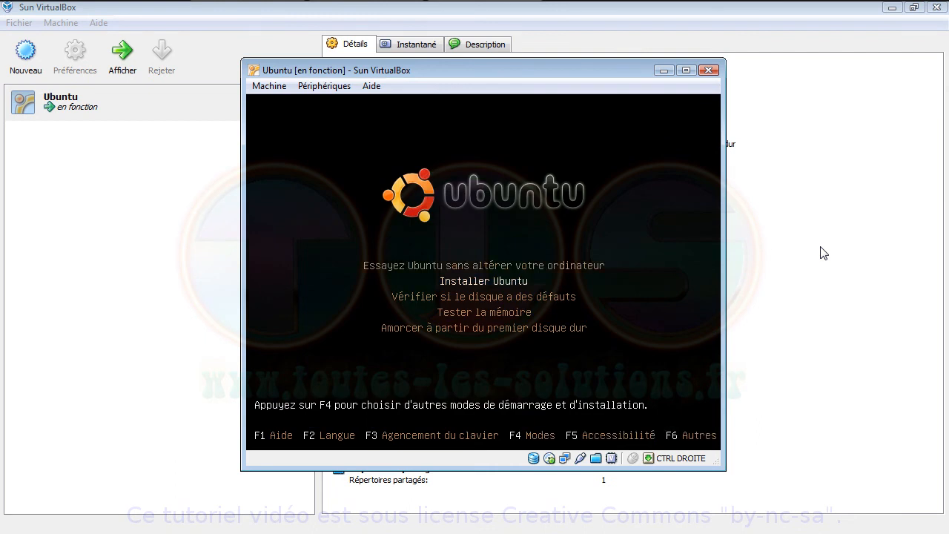
{"action": "key", "text": "Return"}
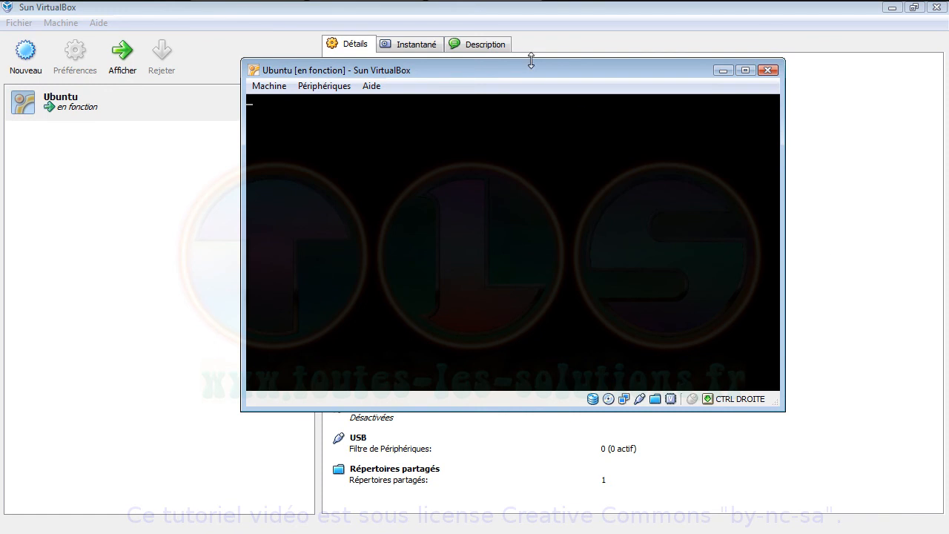
{"action": "left_click_drag", "start_coordinate": [529, 69], "coordinate": [500, 74]}
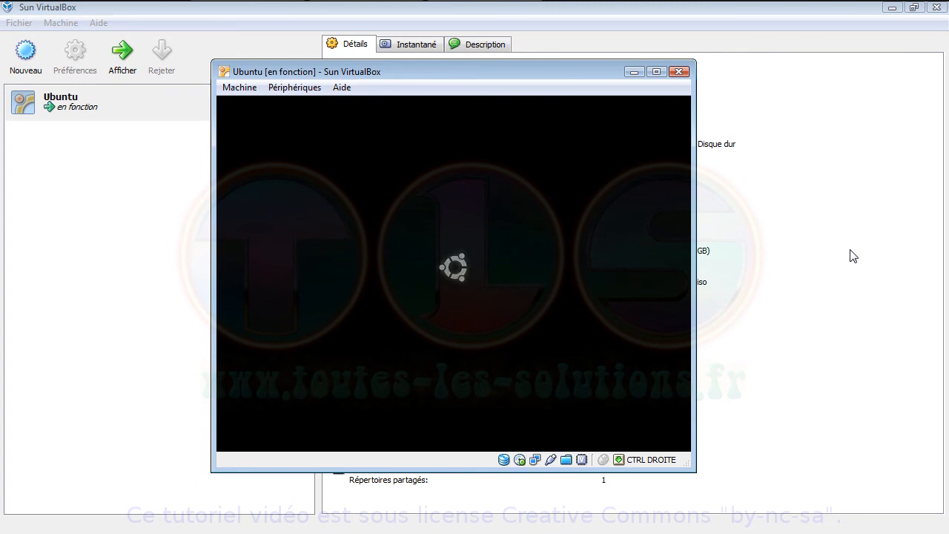
Power off the running Ubuntu virtual machine and close VirtualBox
{"action": "left_click", "coordinate": [679, 72]}
{"action": "left_click", "coordinate": [458, 279]}
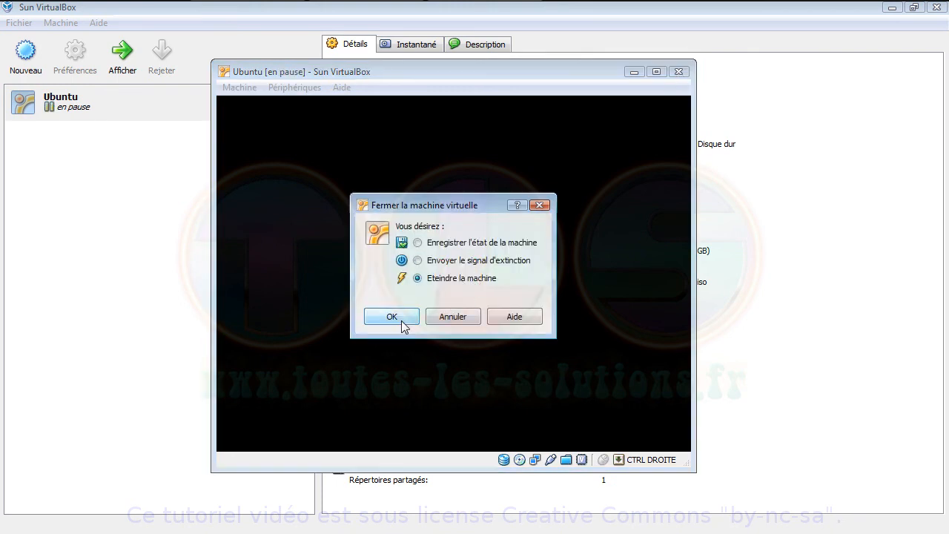
{"action": "left_click", "coordinate": [407, 325]}
{"action": "left_click", "coordinate": [934, 7]}
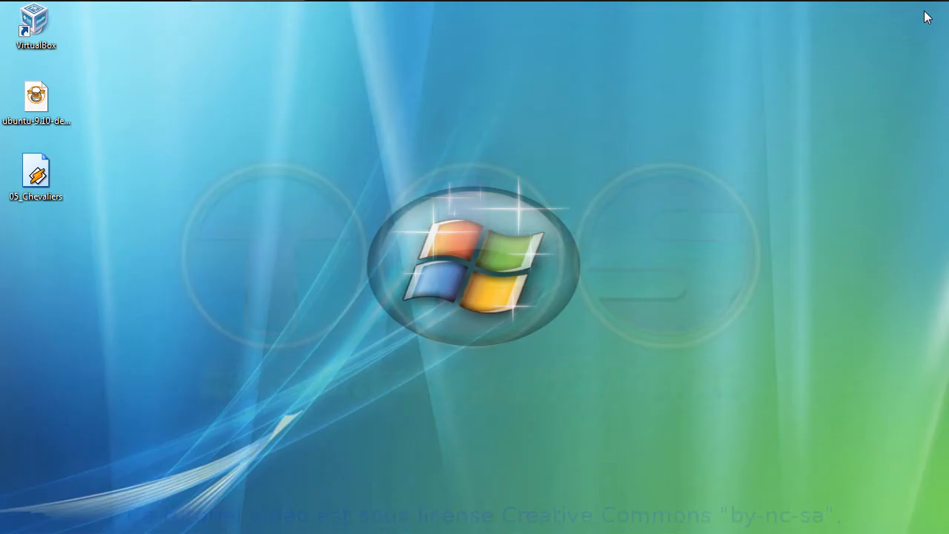
{"action": "mouse_move", "coordinate": [275, 4]}
{"action": "left_click", "coordinate": [89, 10]}
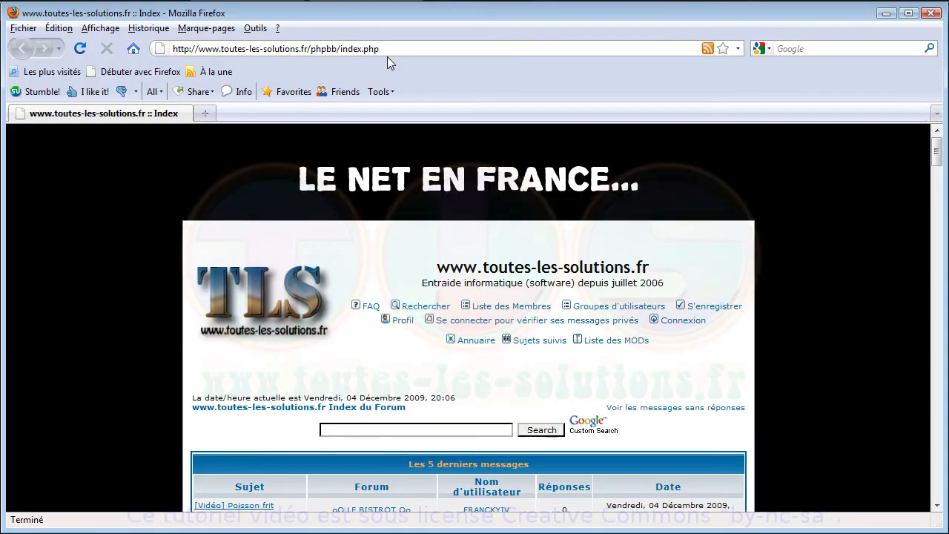
{"action": "left_click", "coordinate": [220, 47]}
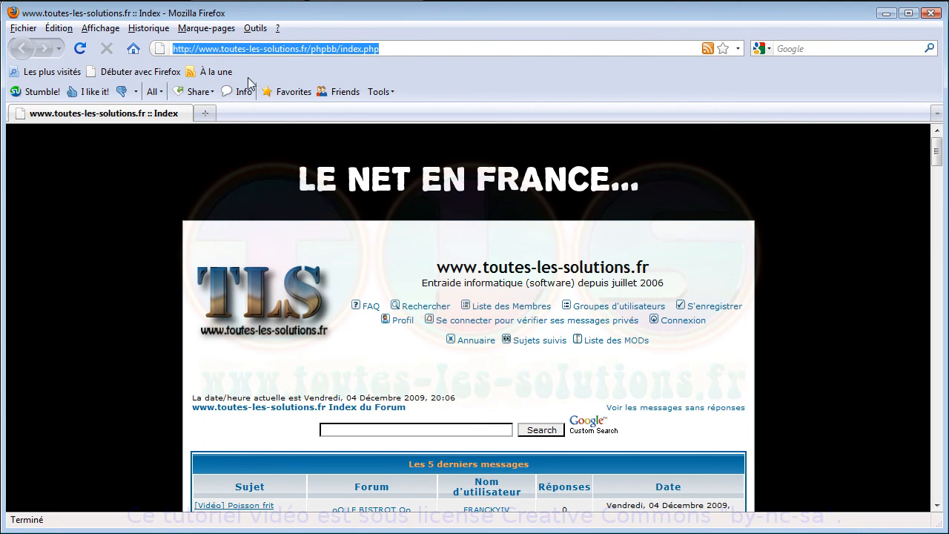
{"action": "type", "text": "www.bing.com"}
{"action": "key", "text": "Return"}
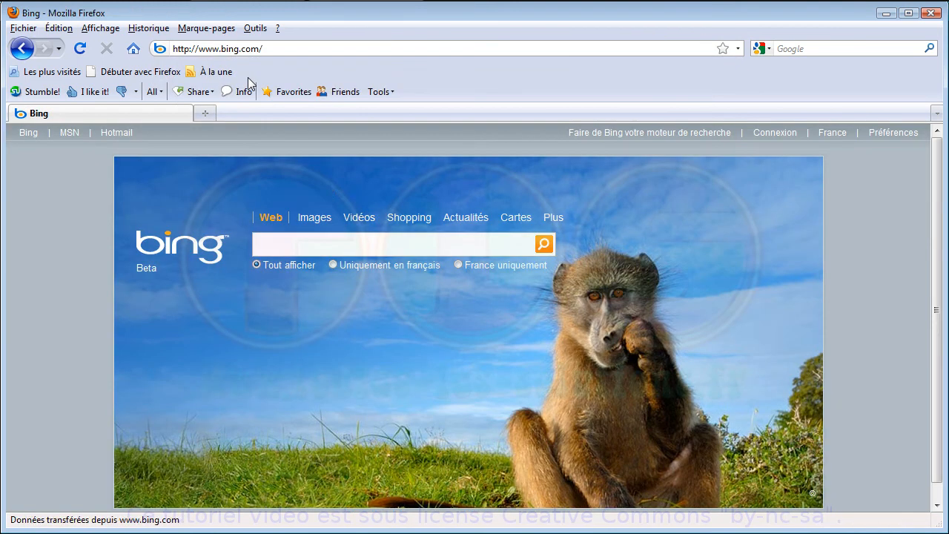
Search the web for lonah on Bing
{"action": "left_click", "coordinate": [383, 242]}
{"action": "type", "text": "lonah"}
{"action": "key", "text": "Return"}
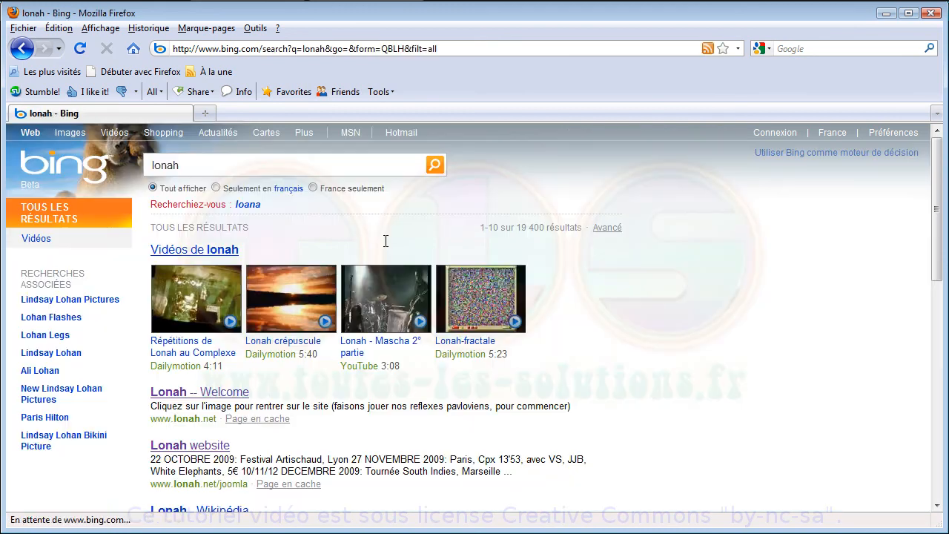
Open the Lonah -- Welcome result, enter the site through its cover image and look over the home page
{"action": "left_click", "coordinate": [213, 393]}
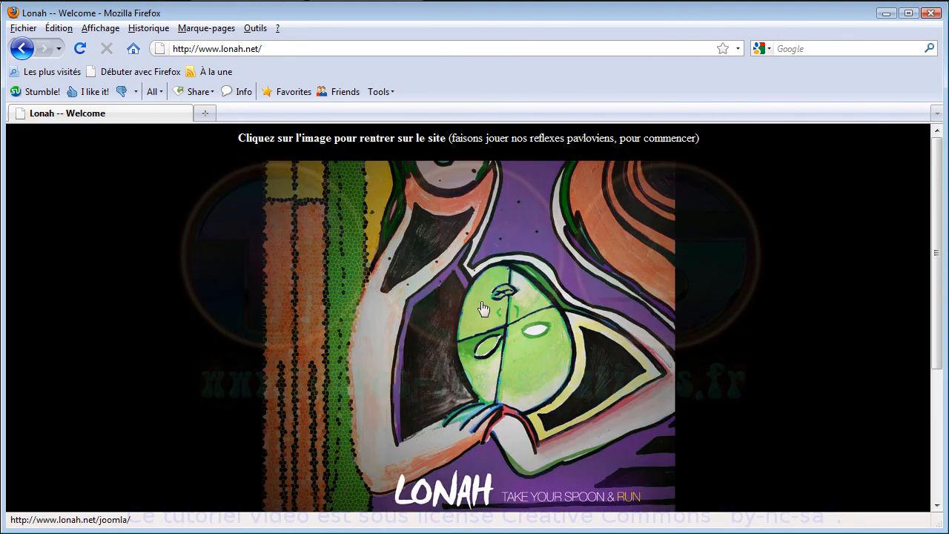
{"action": "left_click", "coordinate": [483, 308]}
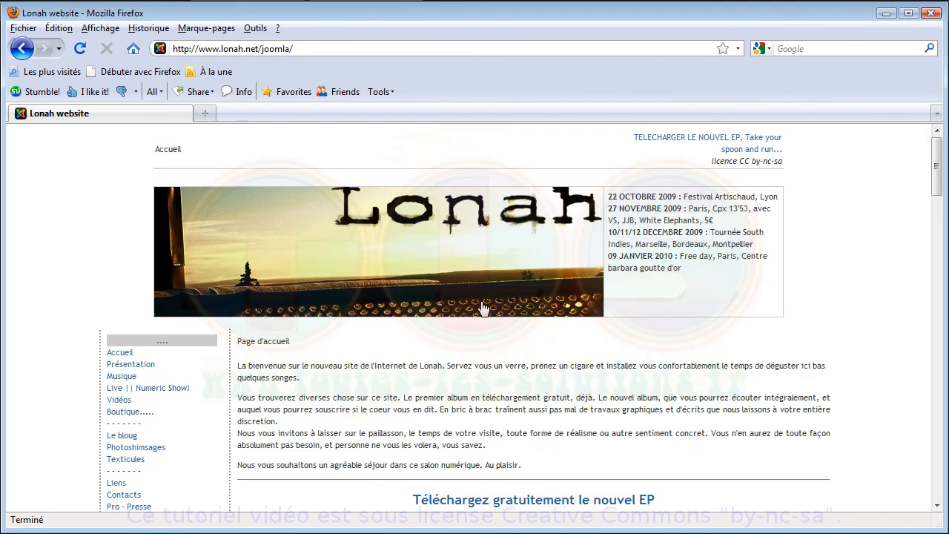
{"action": "scroll", "coordinate": [483, 307], "scroll_direction": "down", "scroll_amount": 3}
{"action": "scroll", "coordinate": [482, 307], "scroll_direction": "down", "scroll_amount": 1}
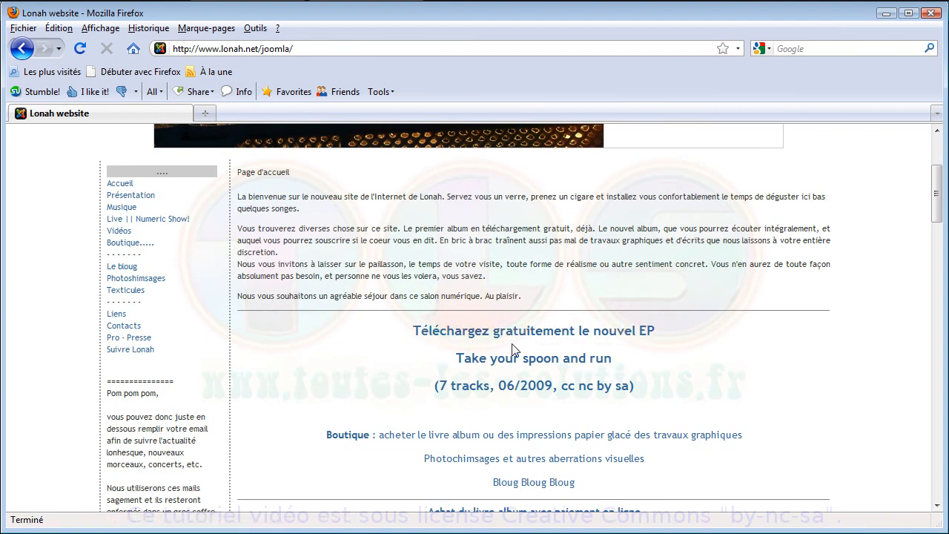
{"action": "scroll", "coordinate": [403, 345], "scroll_direction": "down", "scroll_amount": 1}
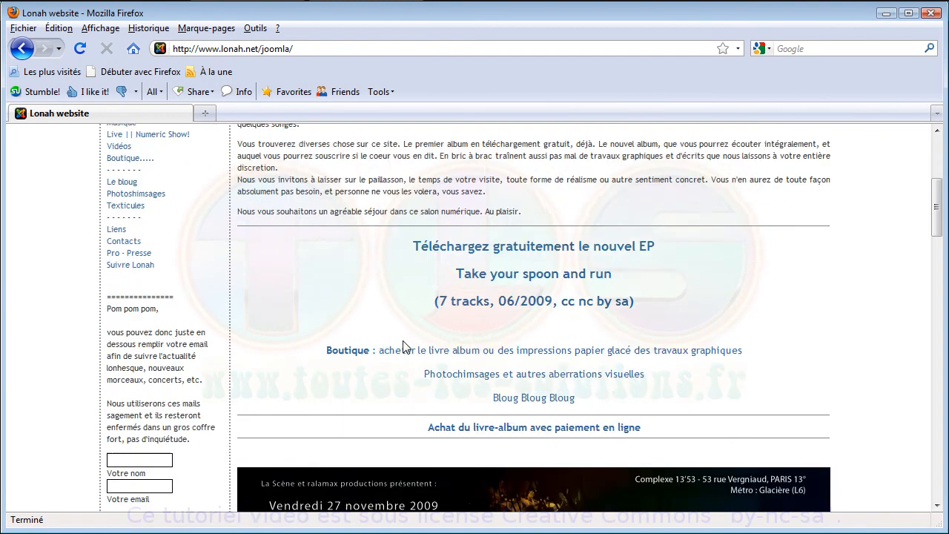
{"action": "scroll", "coordinate": [403, 346], "scroll_direction": "up", "scroll_amount": 1}
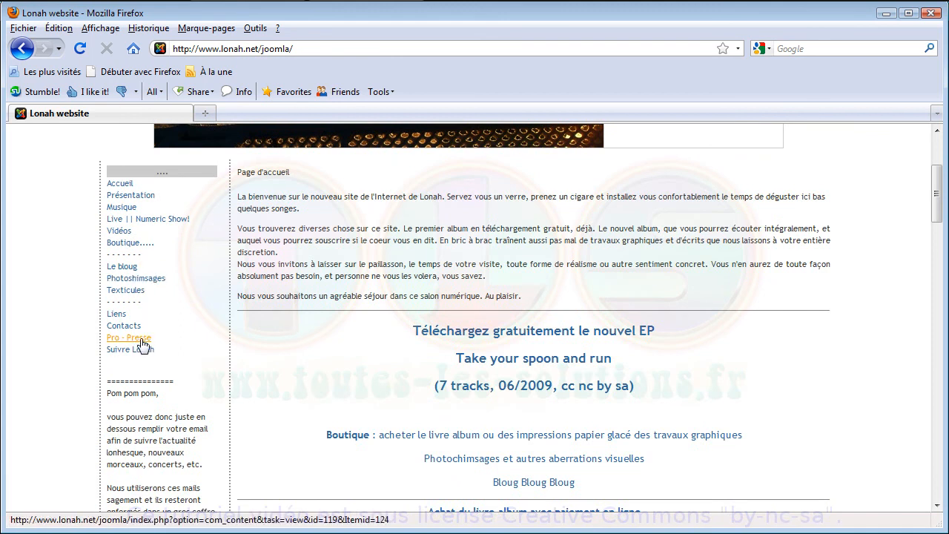
Open the Boutique page of the Lonah website and look over its album and print offers
{"action": "left_click", "coordinate": [136, 247]}
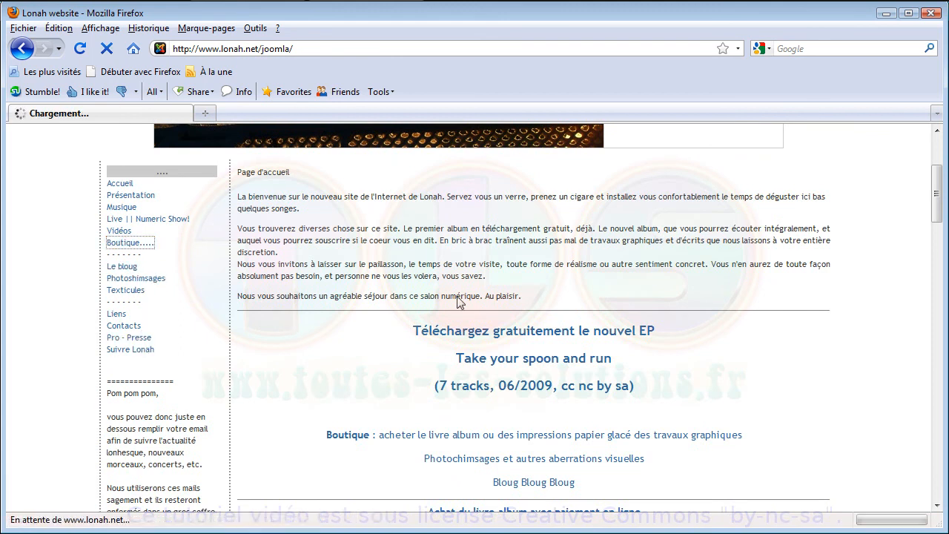
{"action": "scroll", "coordinate": [792, 332], "scroll_direction": "down", "scroll_amount": 5}
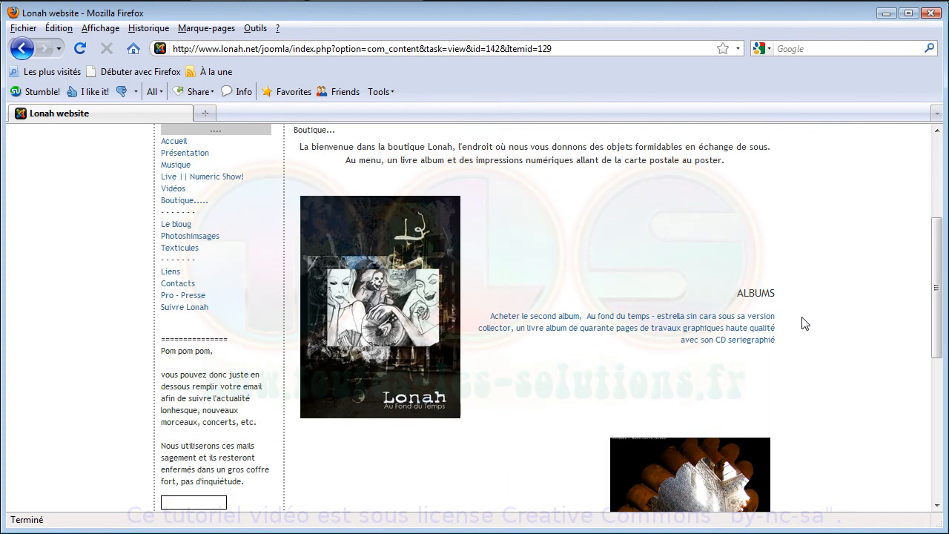
{"action": "scroll", "coordinate": [805, 323], "scroll_direction": "down", "scroll_amount": 2}
{"action": "scroll", "coordinate": [805, 323], "scroll_direction": "down", "scroll_amount": 4}
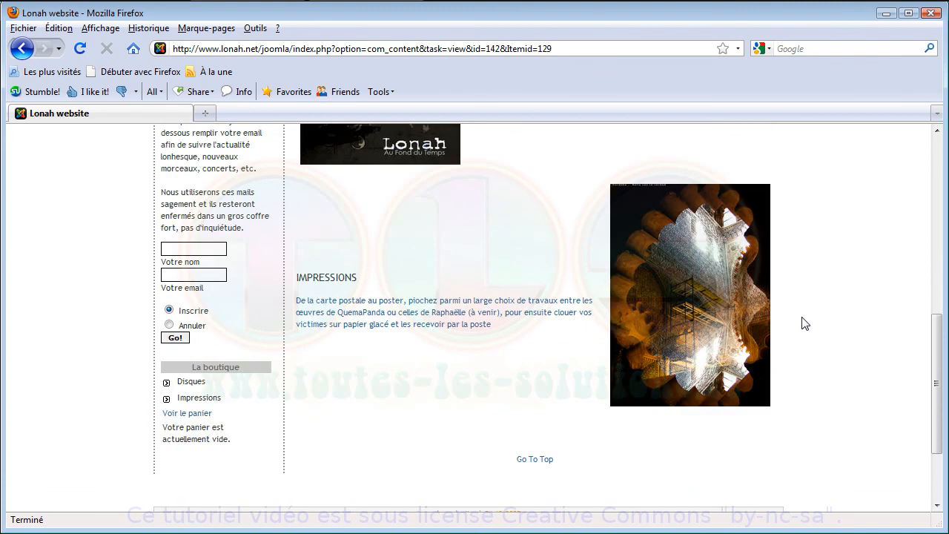
Open the shop's album category through the "Au Fond du Temps" cover image and examine the book-album listing
{"action": "scroll", "coordinate": [805, 323], "scroll_direction": "up", "scroll_amount": 4}
{"action": "left_click", "coordinate": [372, 207]}
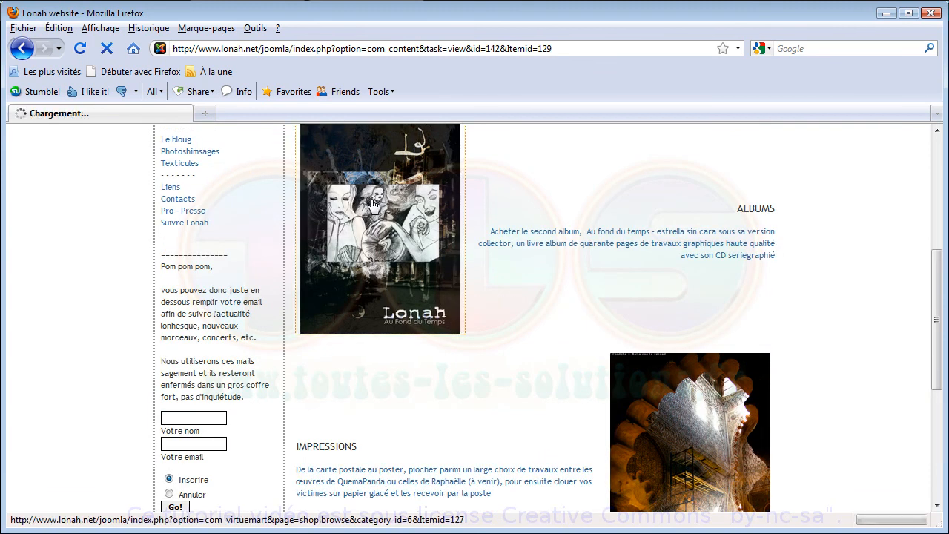
{"action": "scroll", "coordinate": [549, 321], "scroll_direction": "down", "scroll_amount": 3}
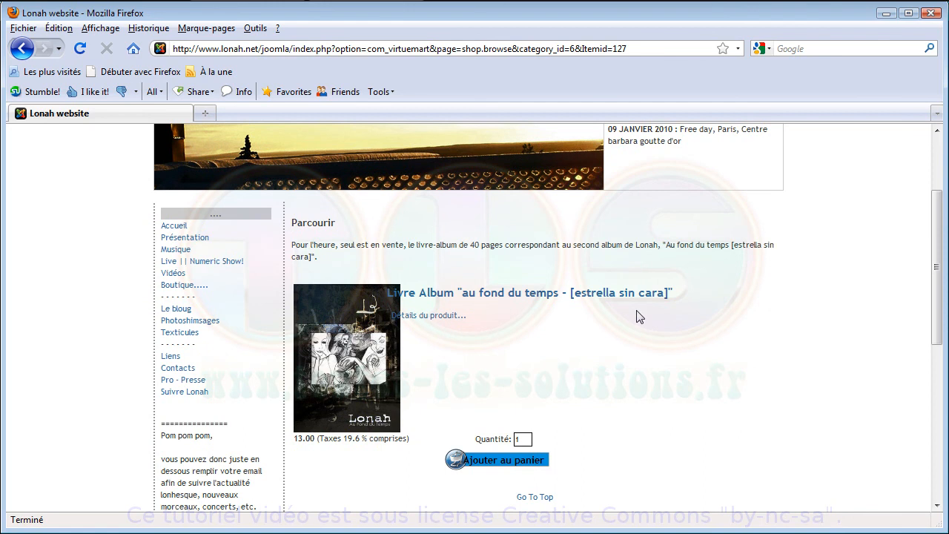
{"action": "scroll", "coordinate": [639, 316], "scroll_direction": "down", "scroll_amount": 7}
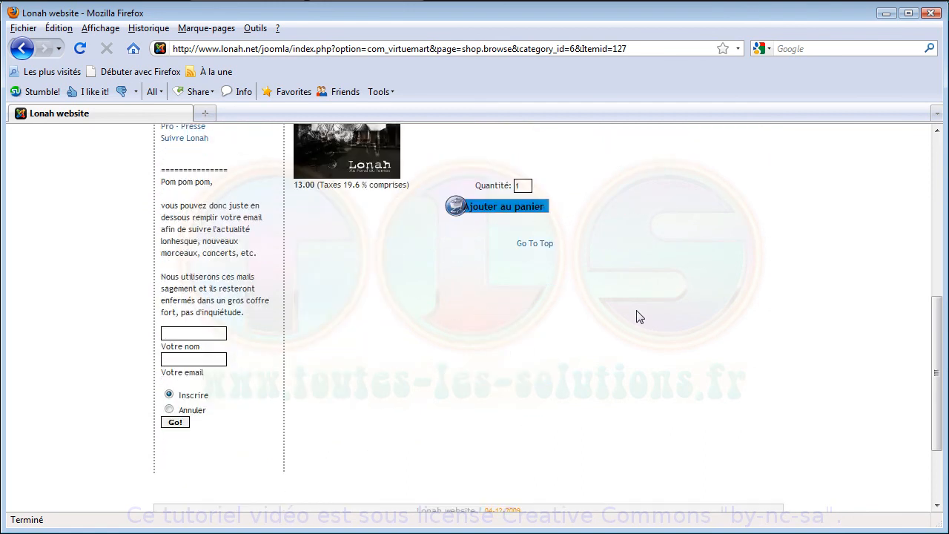
{"action": "scroll", "coordinate": [639, 316], "scroll_direction": "up", "scroll_amount": 10}
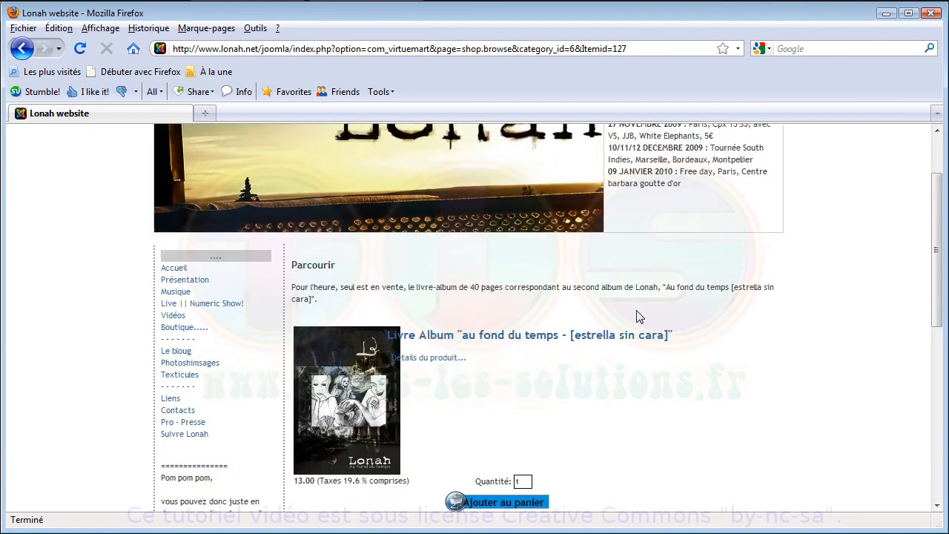